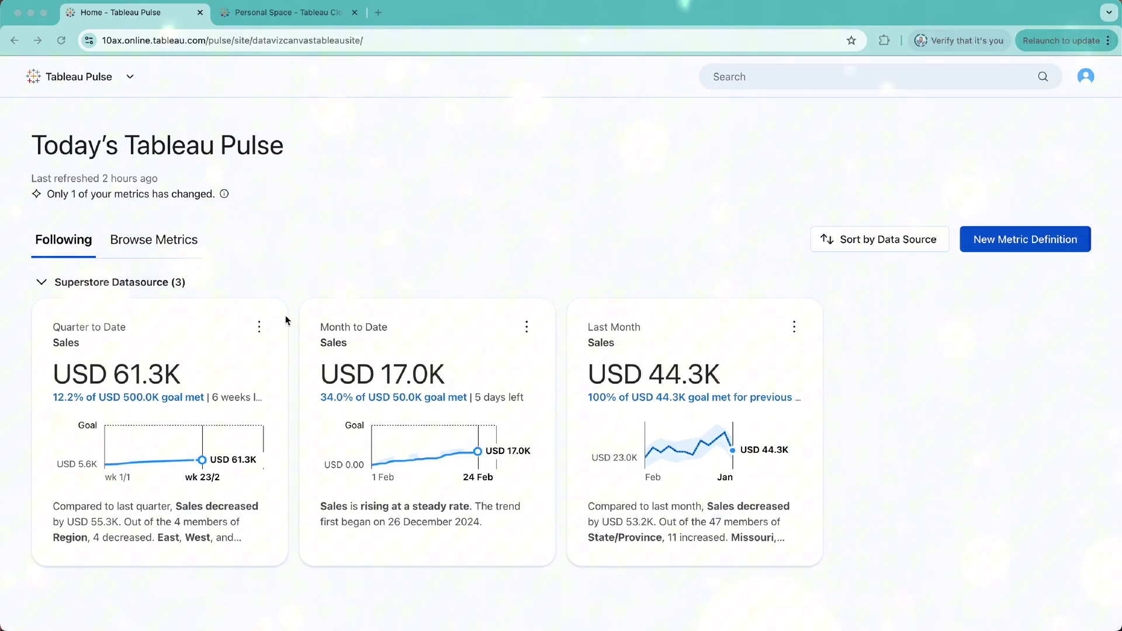
Step: On the Quarter to Date Sales metric, replace the 500000 manual goal with 600K and save
left_click(198, 334)
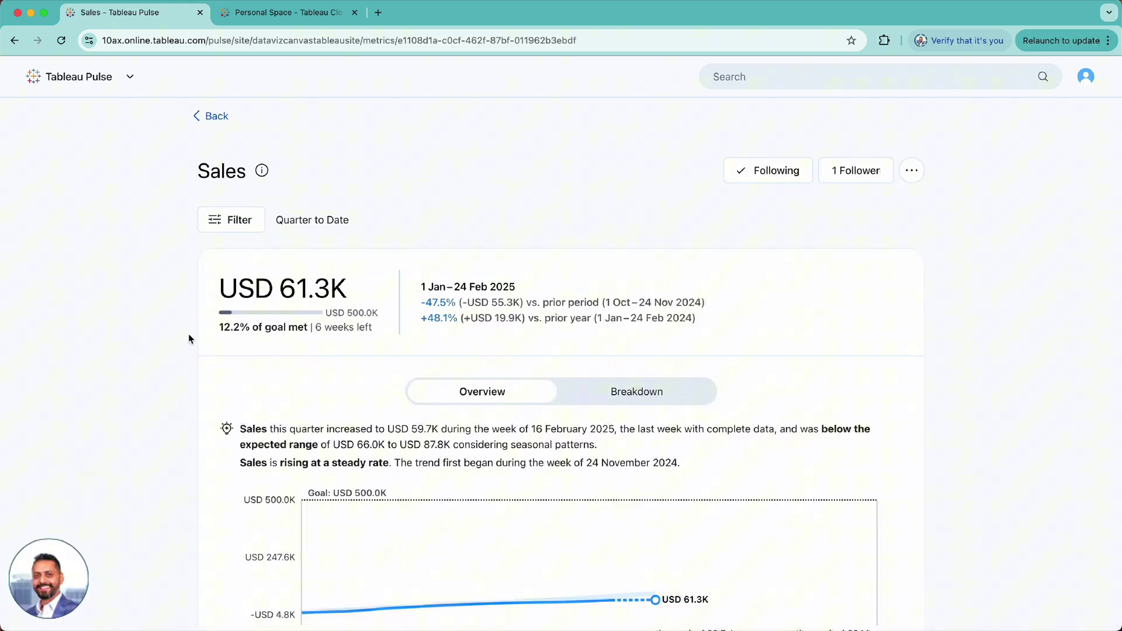
left_click(912, 170)
left_click(854, 205)
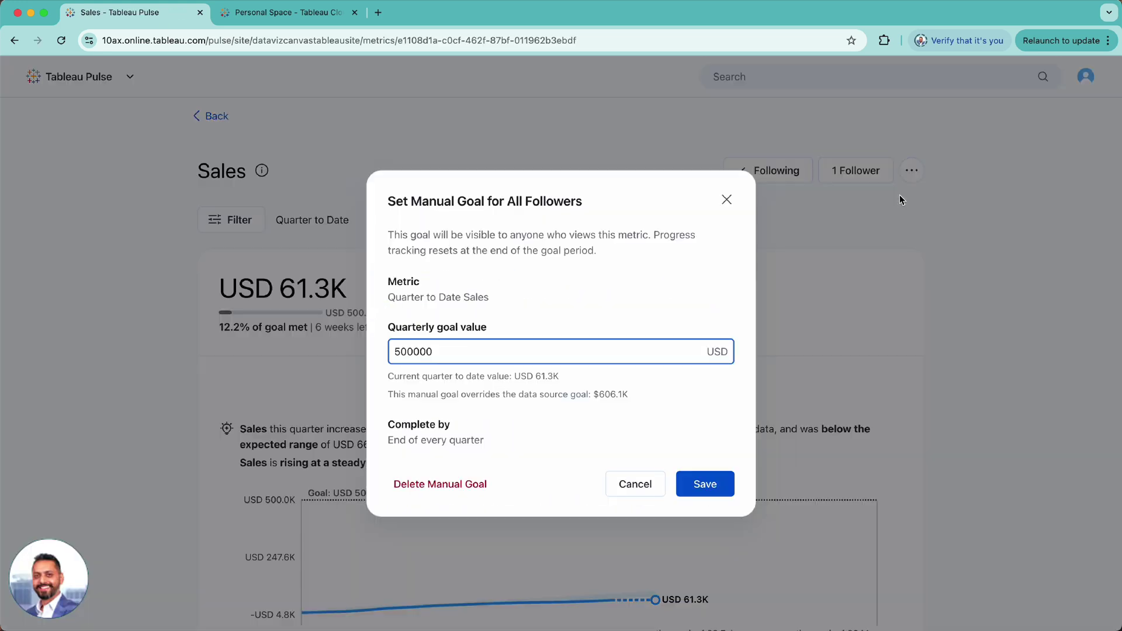
left_click_drag(445, 352, 304, 354)
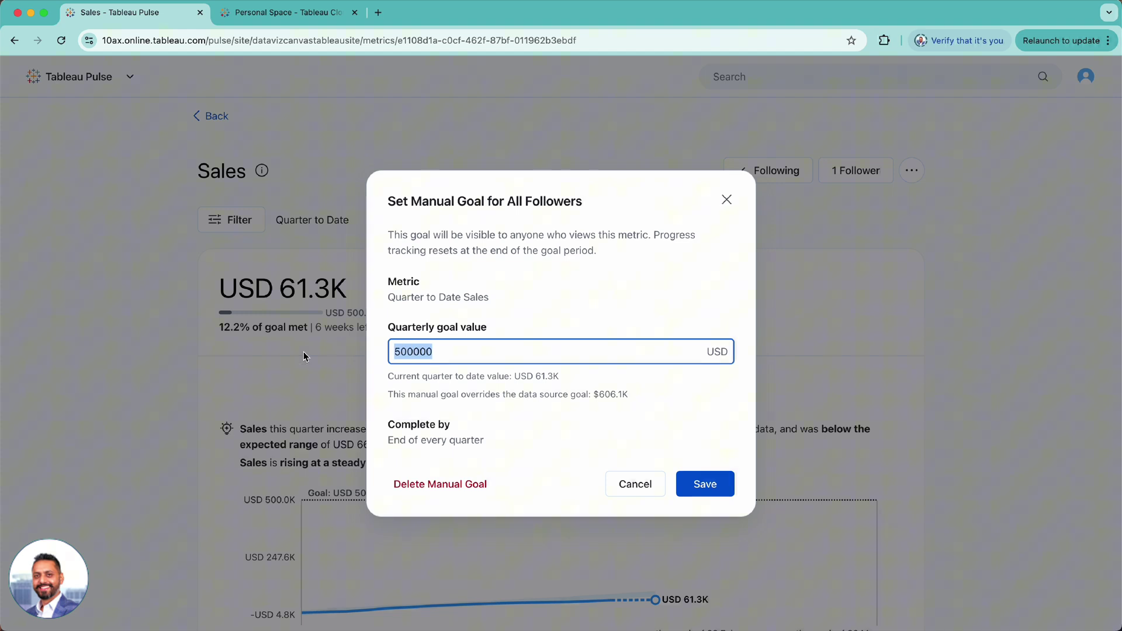
type("600K")
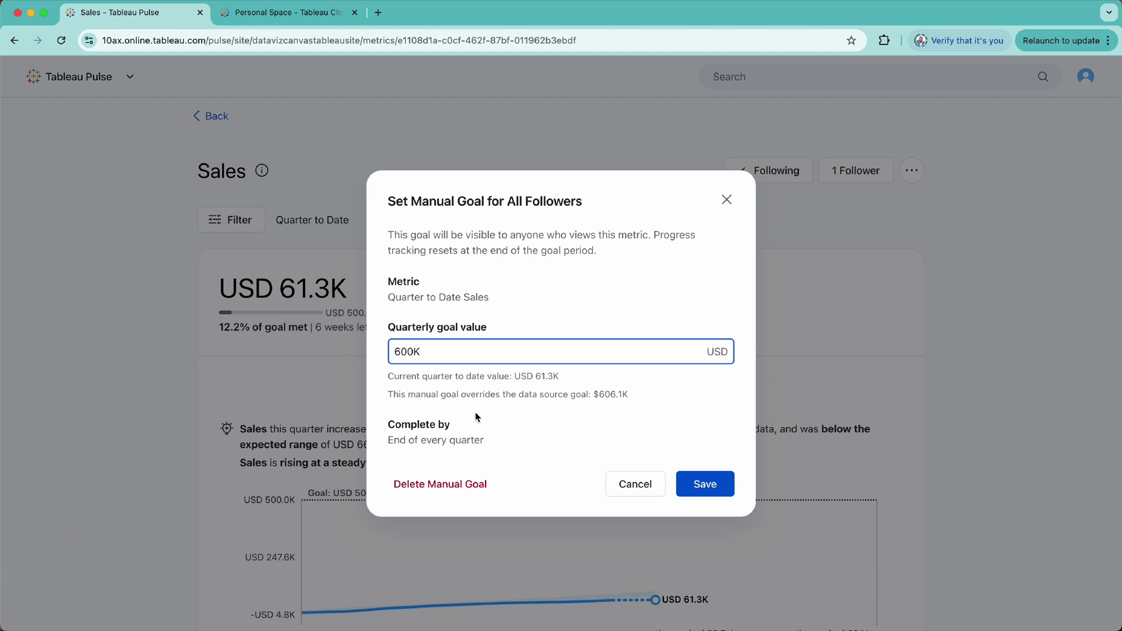
left_click(703, 486)
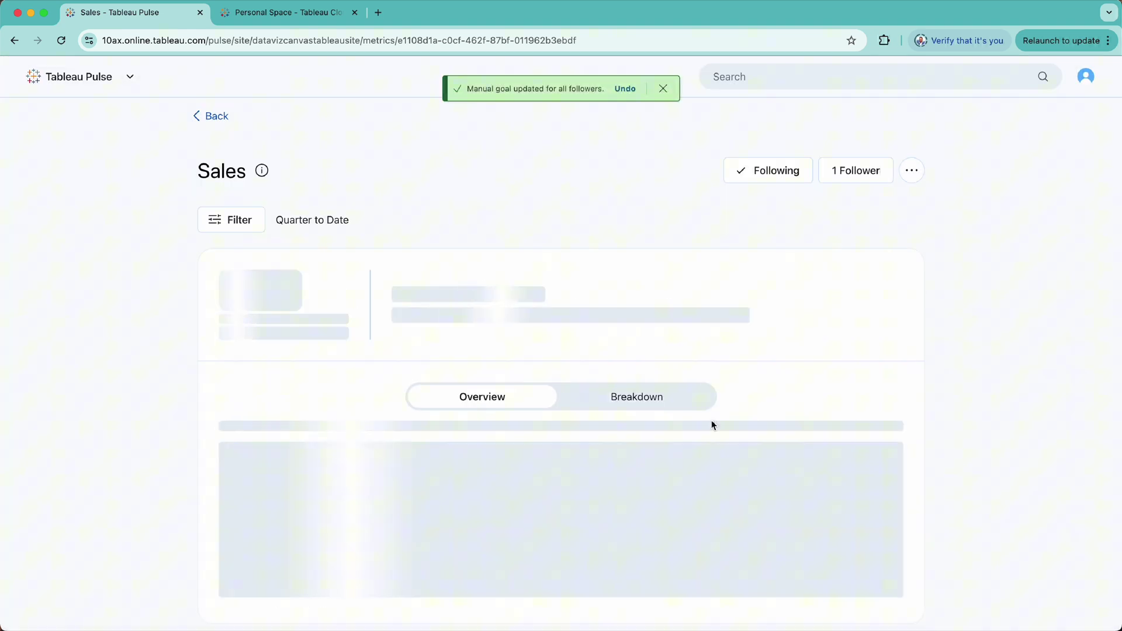
Step: Delete the manual goal for all followers so the USD 606.1K data-source goal applies
left_click(911, 170)
left_click(883, 205)
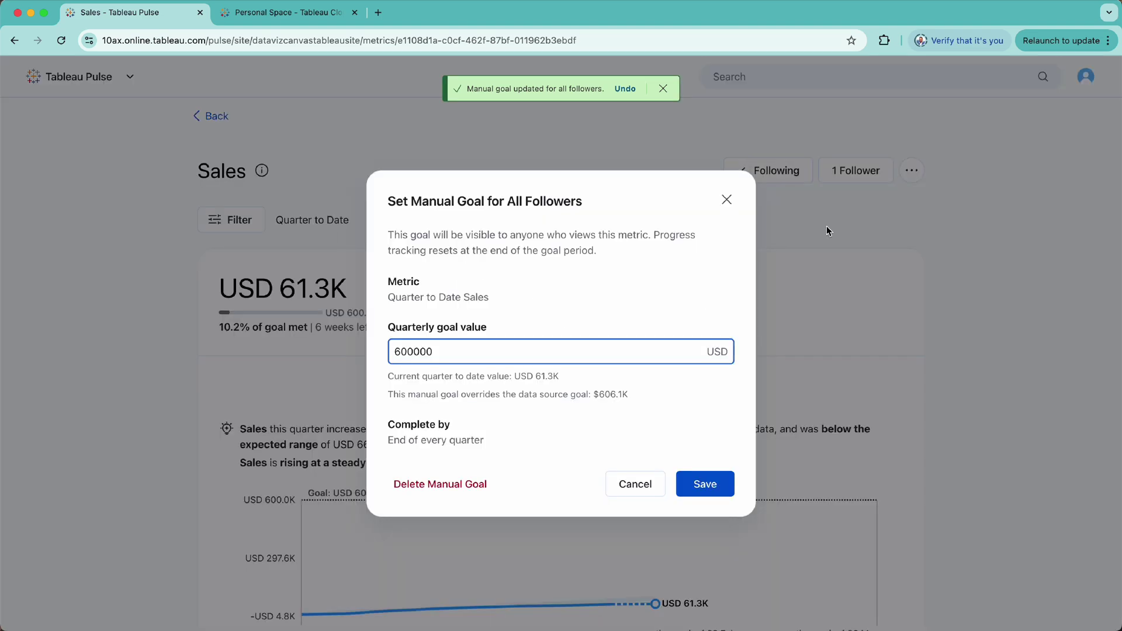
left_click(437, 482)
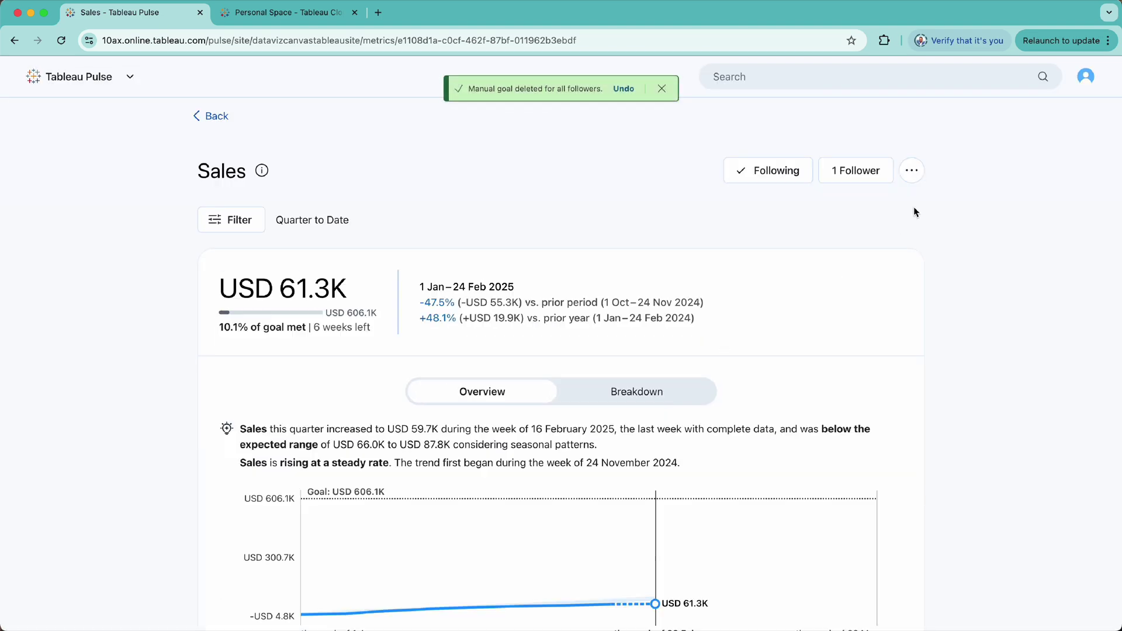
Step: In the Sales definition's Goals step, set the goal measure to Sales Goal by month
left_click(912, 170)
left_click(876, 234)
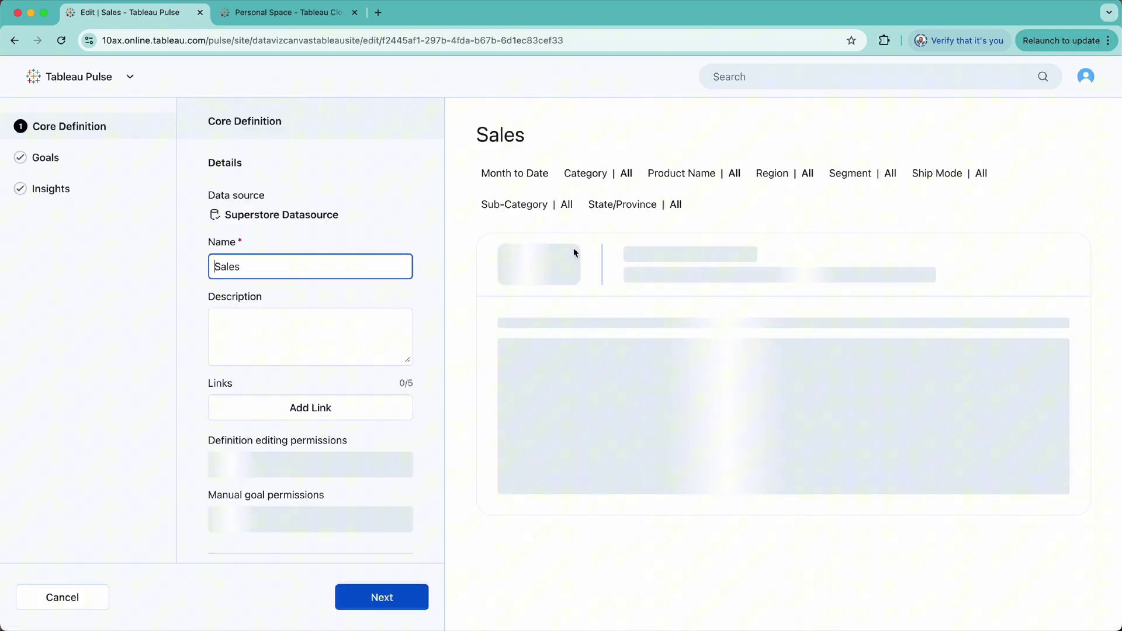
left_click(55, 159)
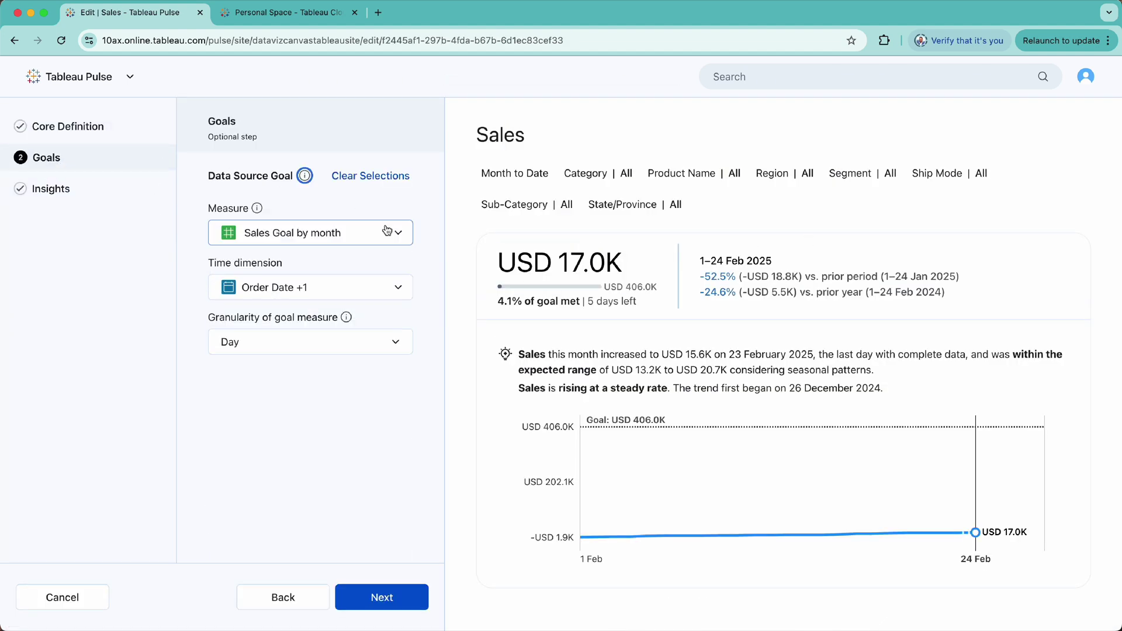
left_click(361, 234)
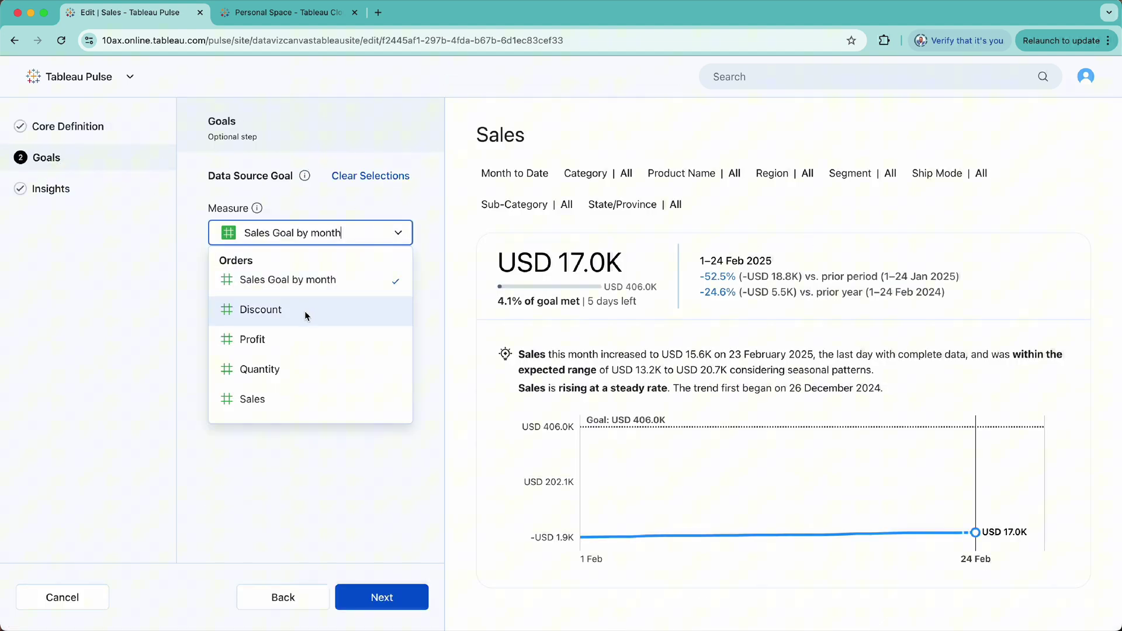
left_click(304, 310)
left_click(398, 233)
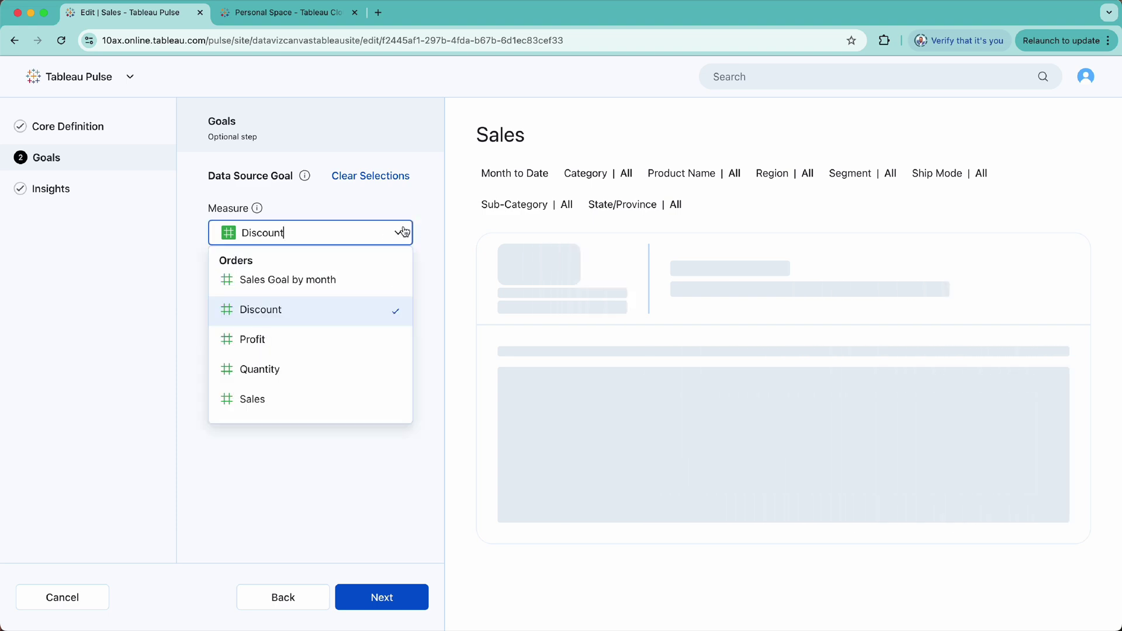
left_click(326, 281)
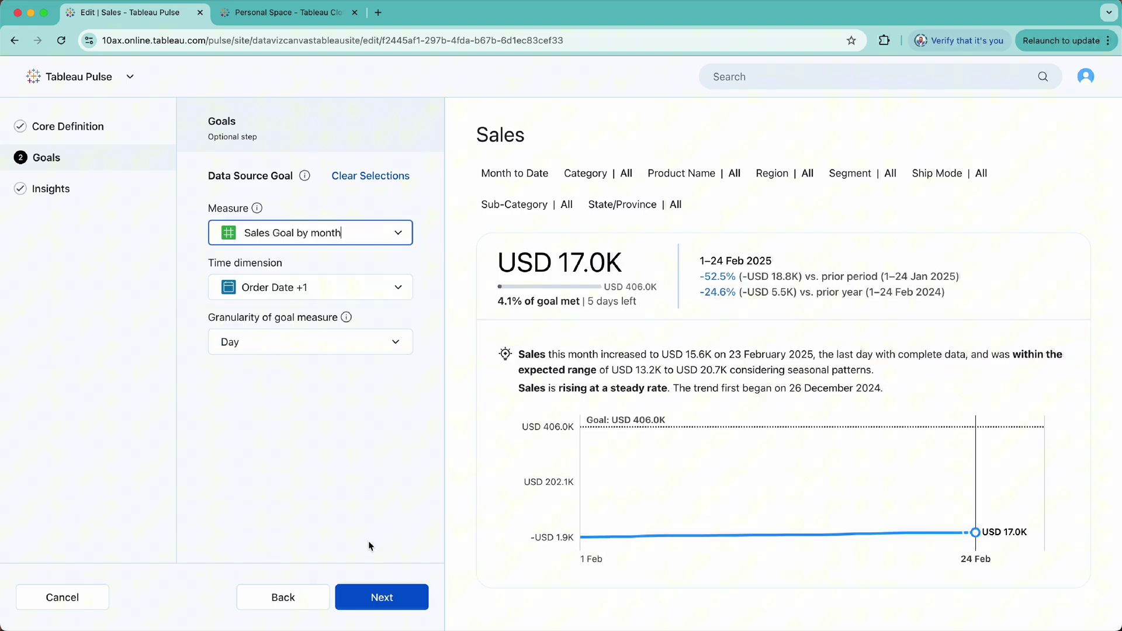
Step: Advance past Insights and save the edited Sales definition, confirming the save
left_click(384, 596)
left_click(383, 599)
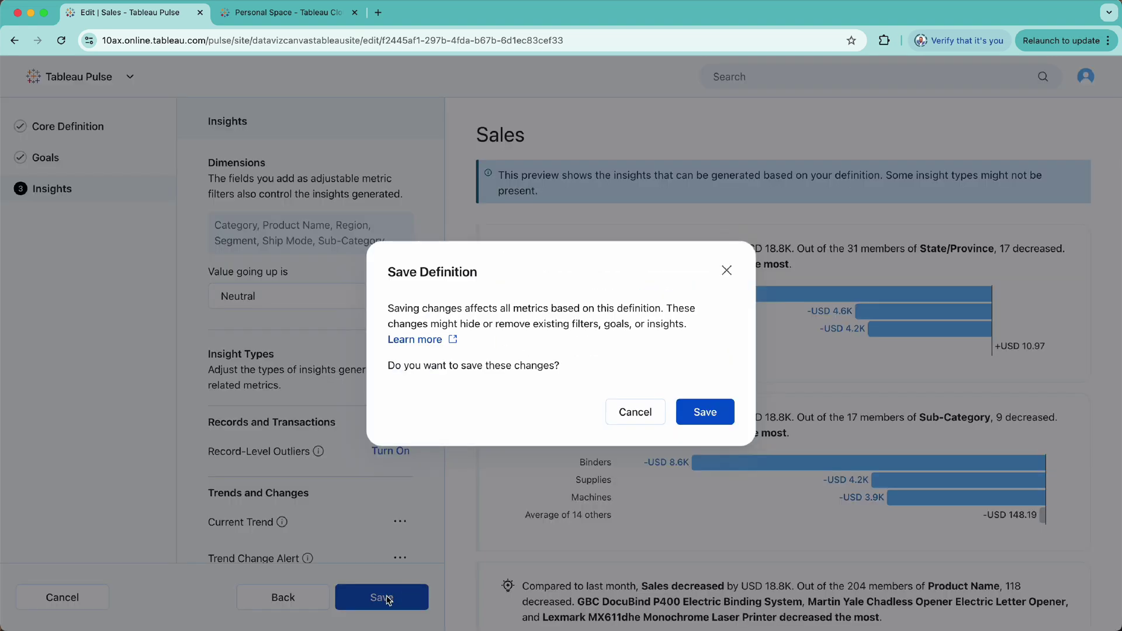
left_click(714, 409)
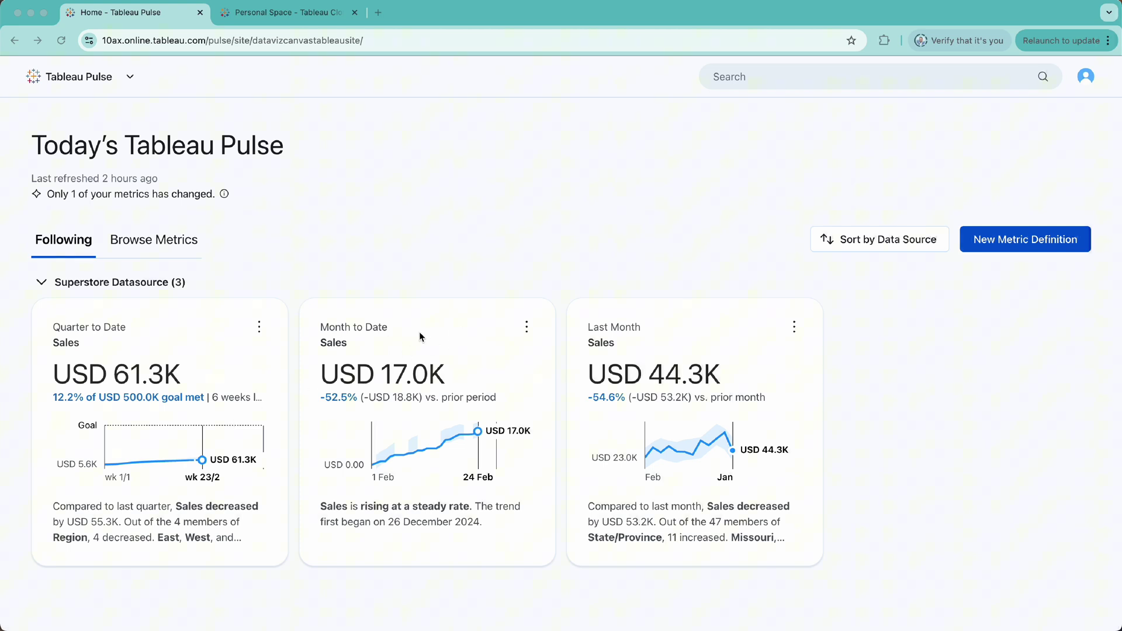
Step: Open Month to Date Sales and bring up its Set Manual Goal for All Followers dialog
left_click(435, 338)
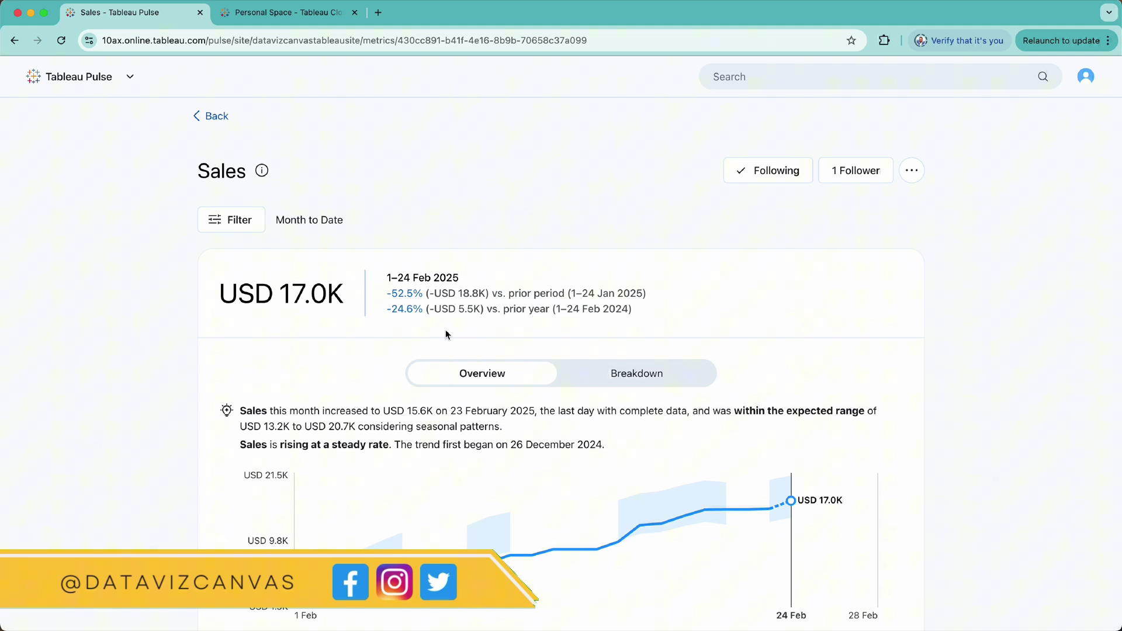
left_click(911, 170)
left_click(892, 201)
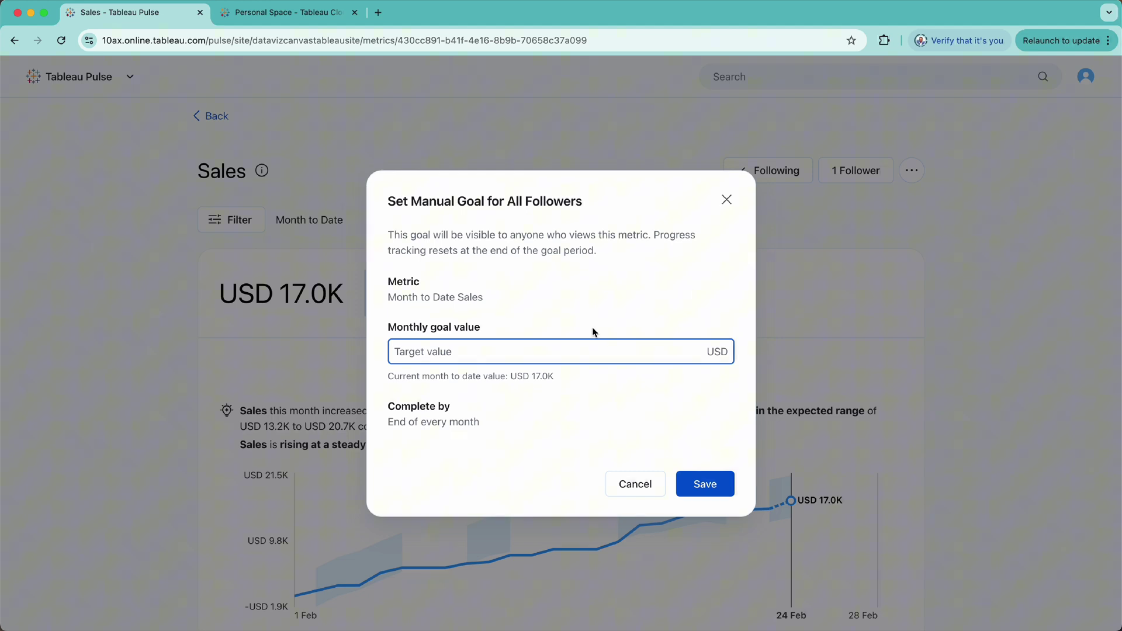
Step: Enter 50K as the monthly goal value and save it
left_click(526, 353)
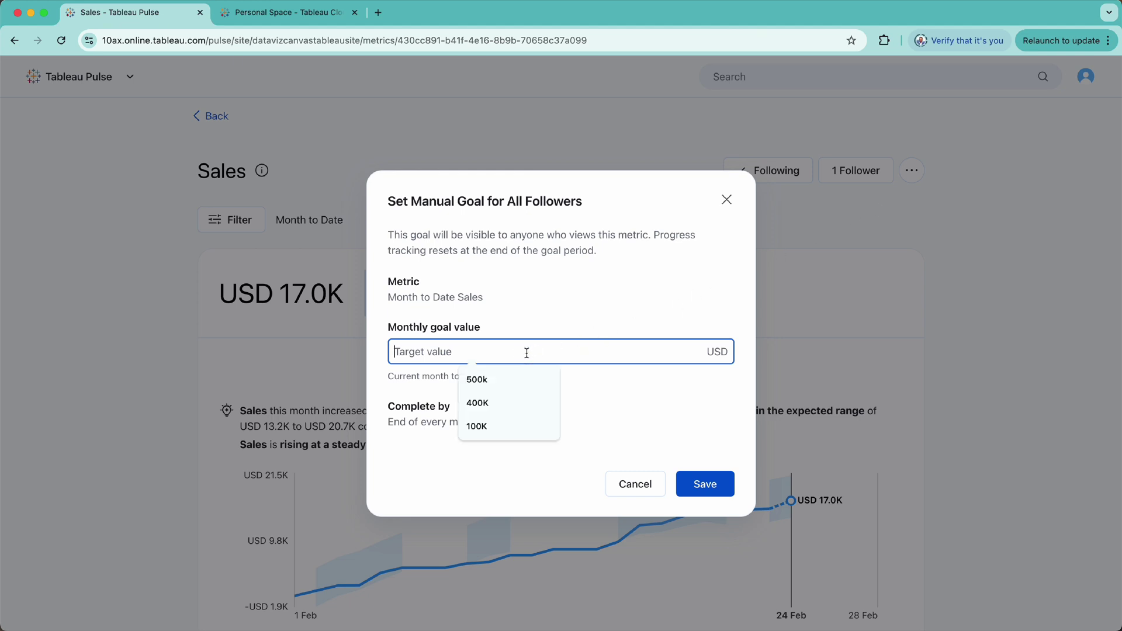
type("5")
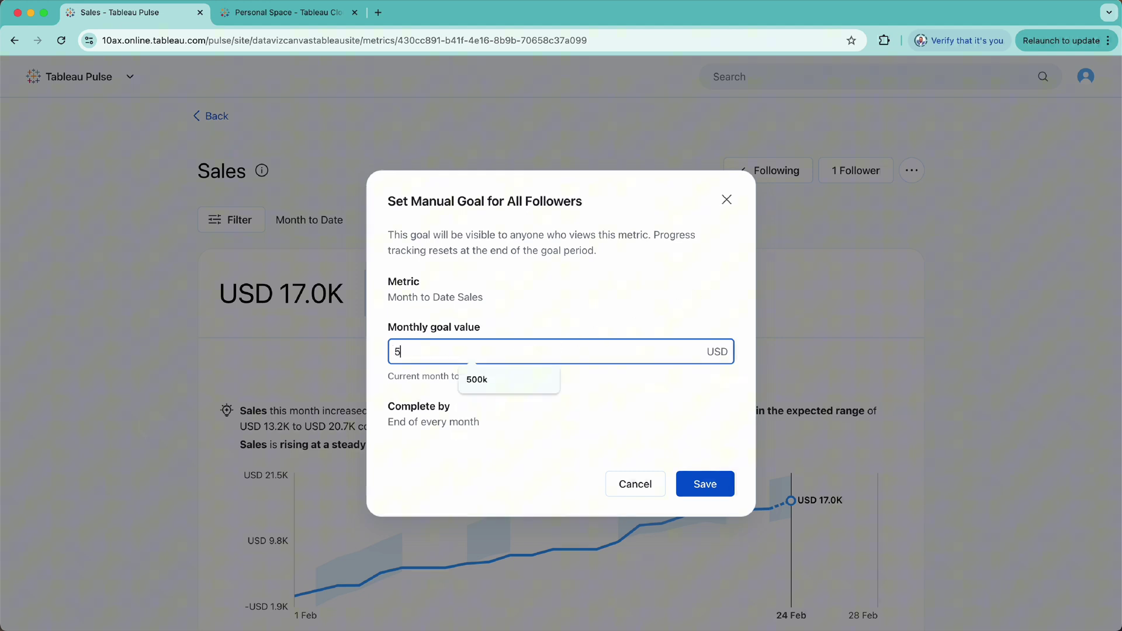
type("0K")
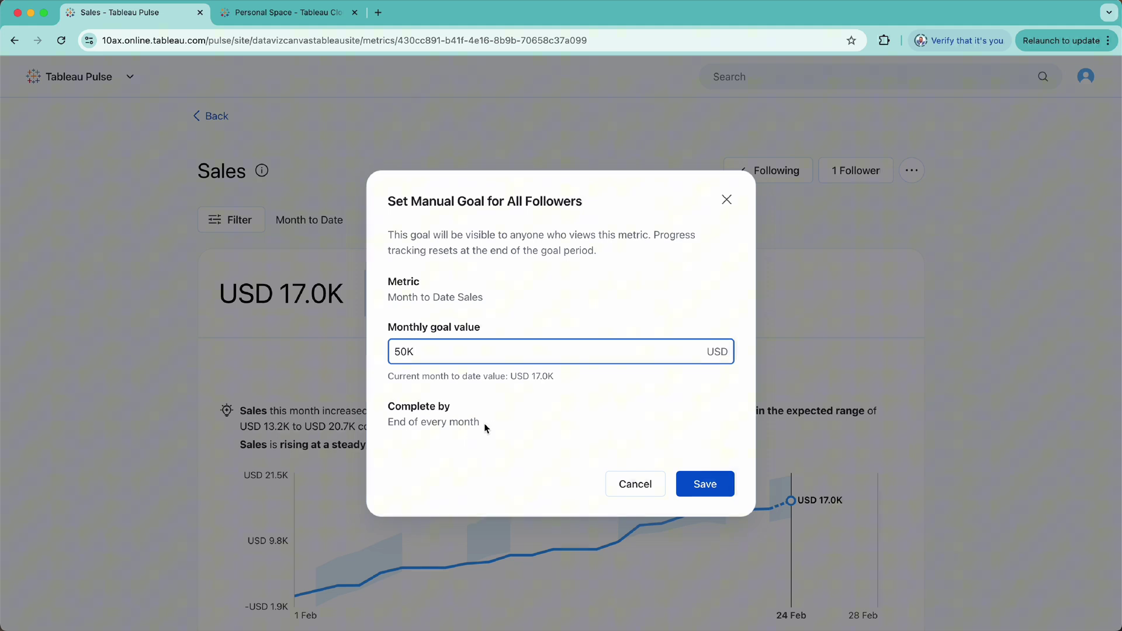
left_click(698, 481)
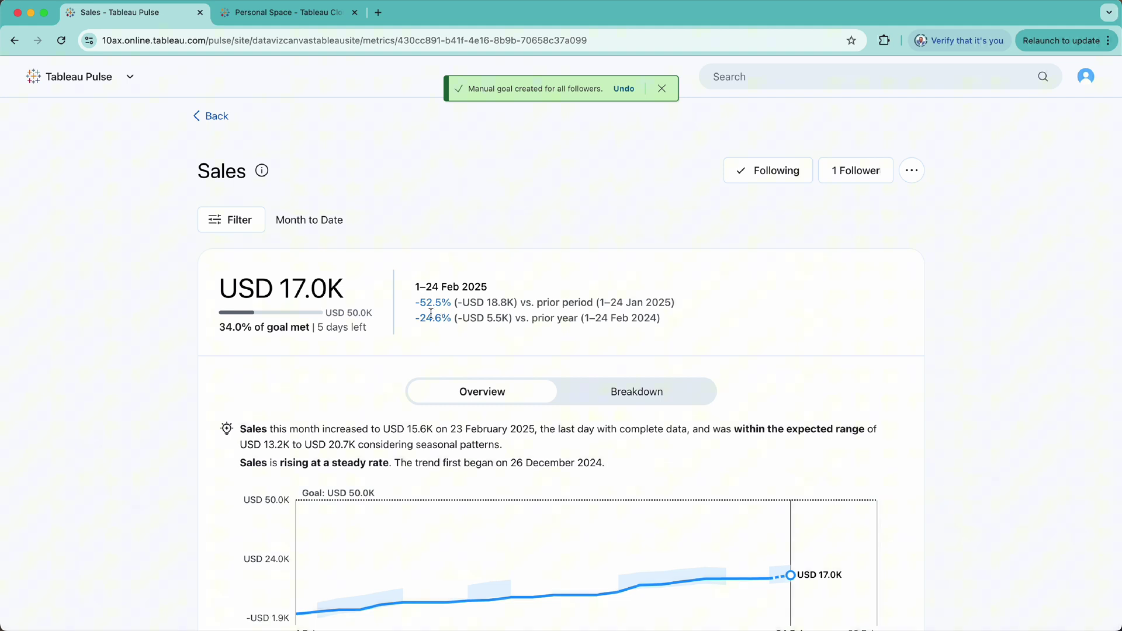
Step: Go back to the Pulse home page and open the Last Month Sales metric
left_click(214, 115)
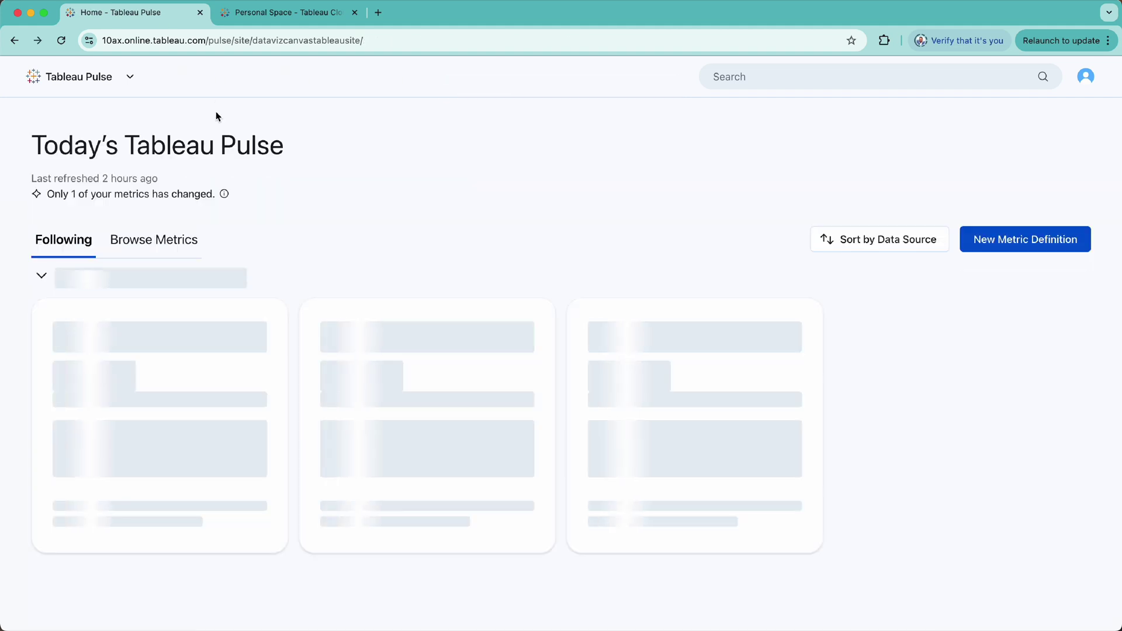
left_click(675, 342)
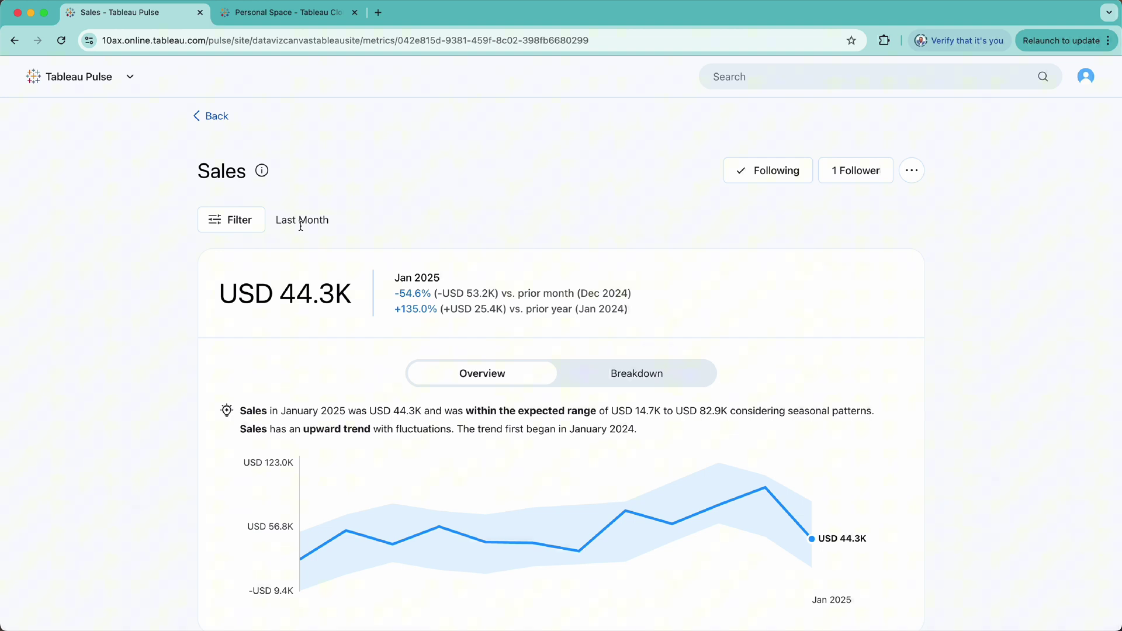
Step: Change the metric's time range filter to Year to Date, then open Edit Definition
left_click(237, 222)
left_click(331, 221)
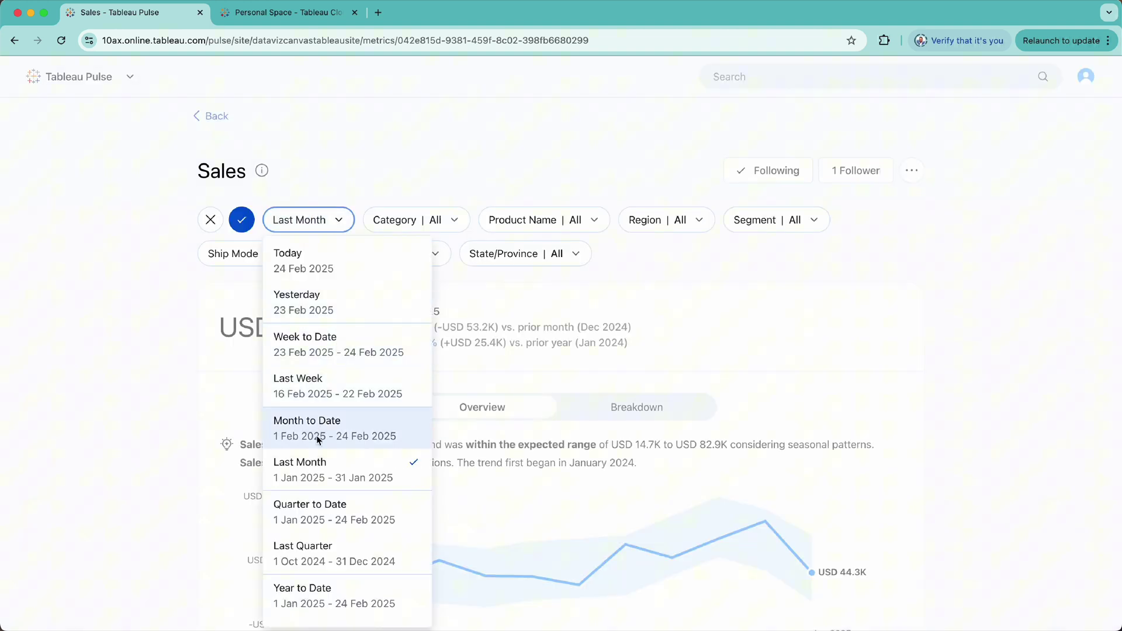
left_click(313, 587)
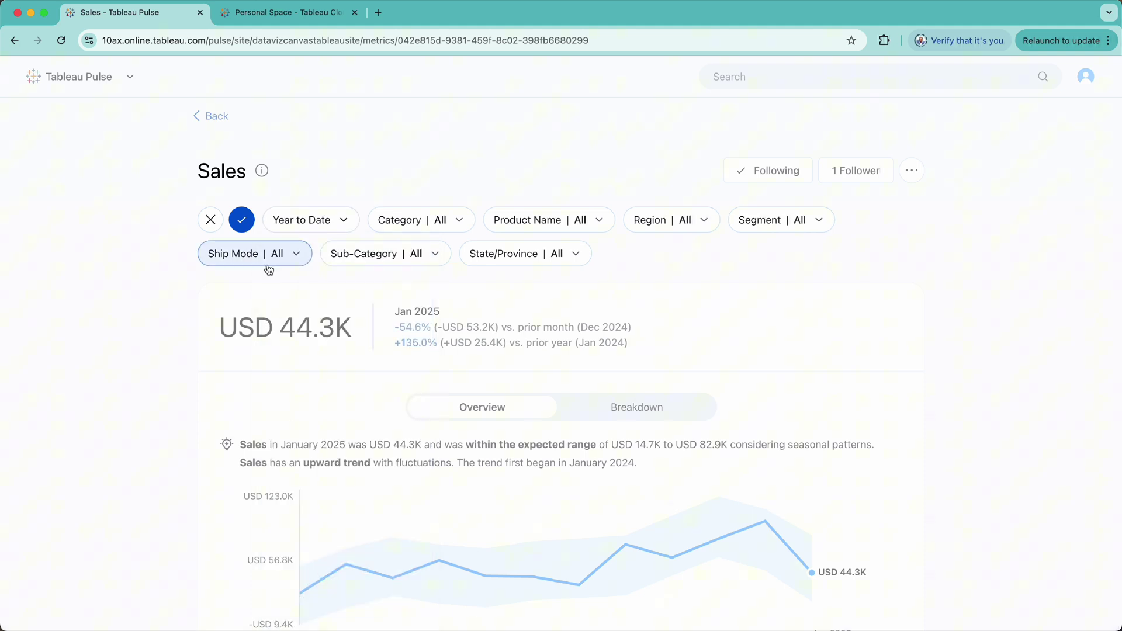
left_click(243, 222)
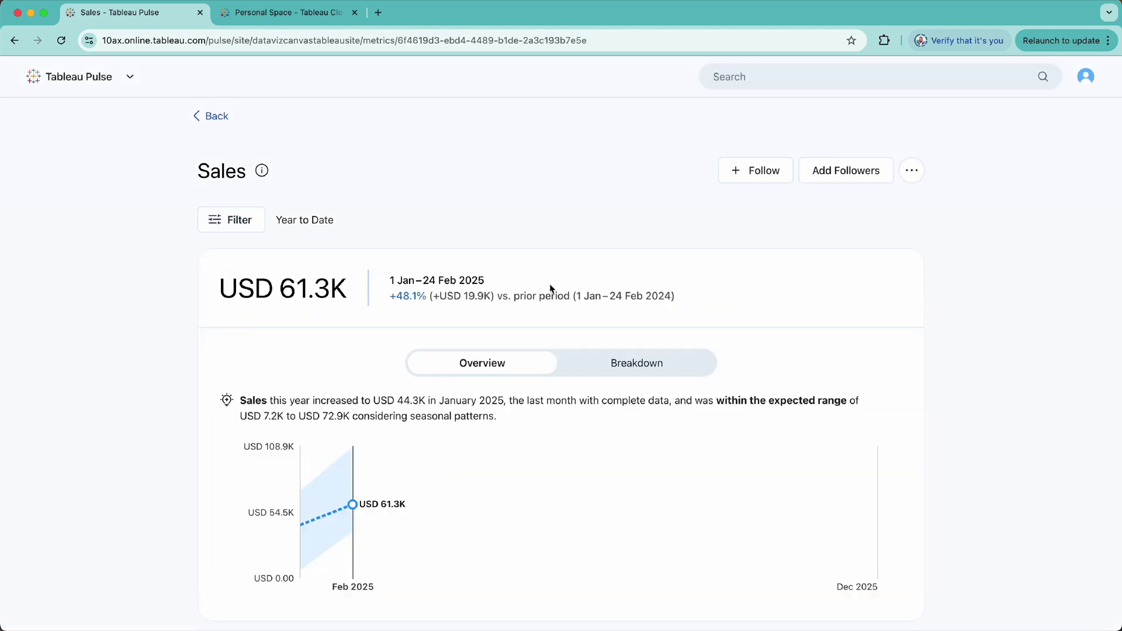
left_click(913, 172)
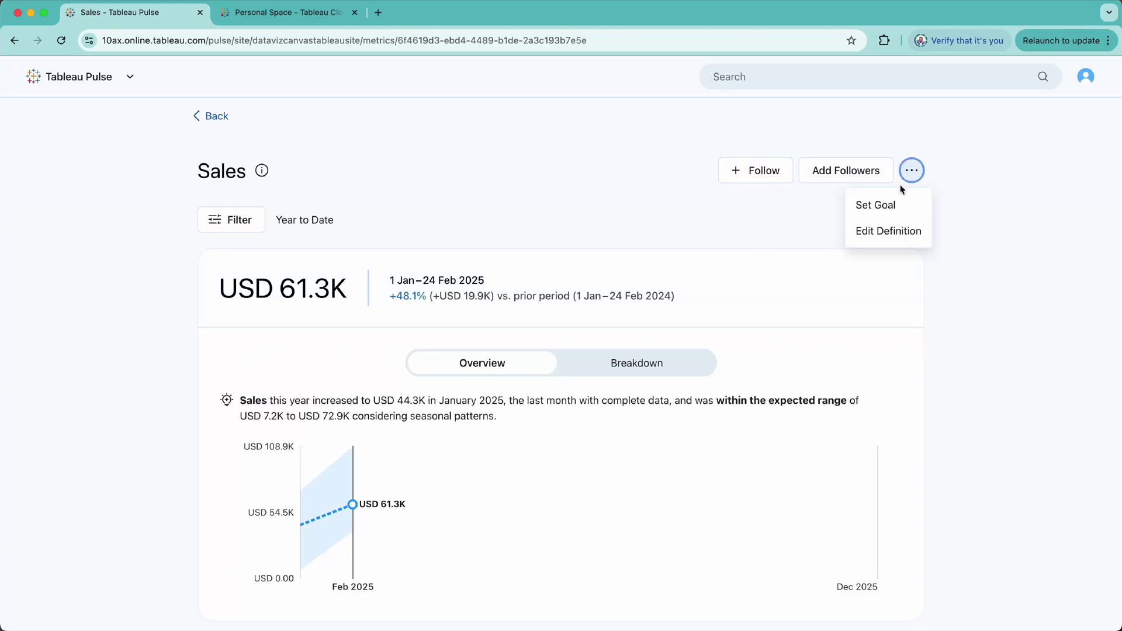
left_click(888, 231)
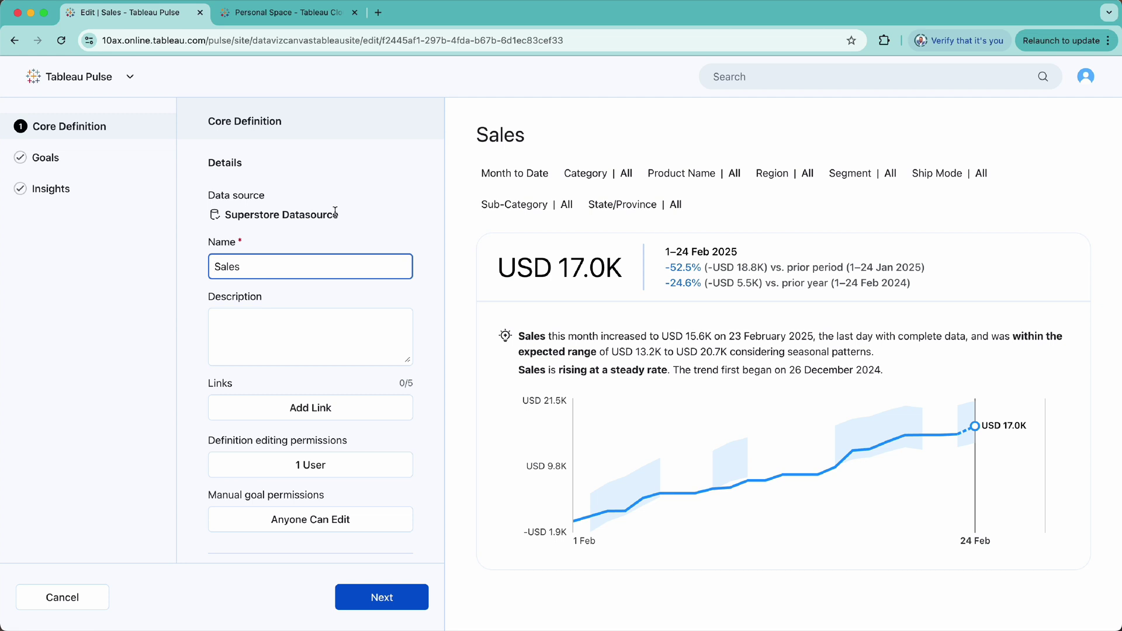
scroll(347, 245, "down", 5)
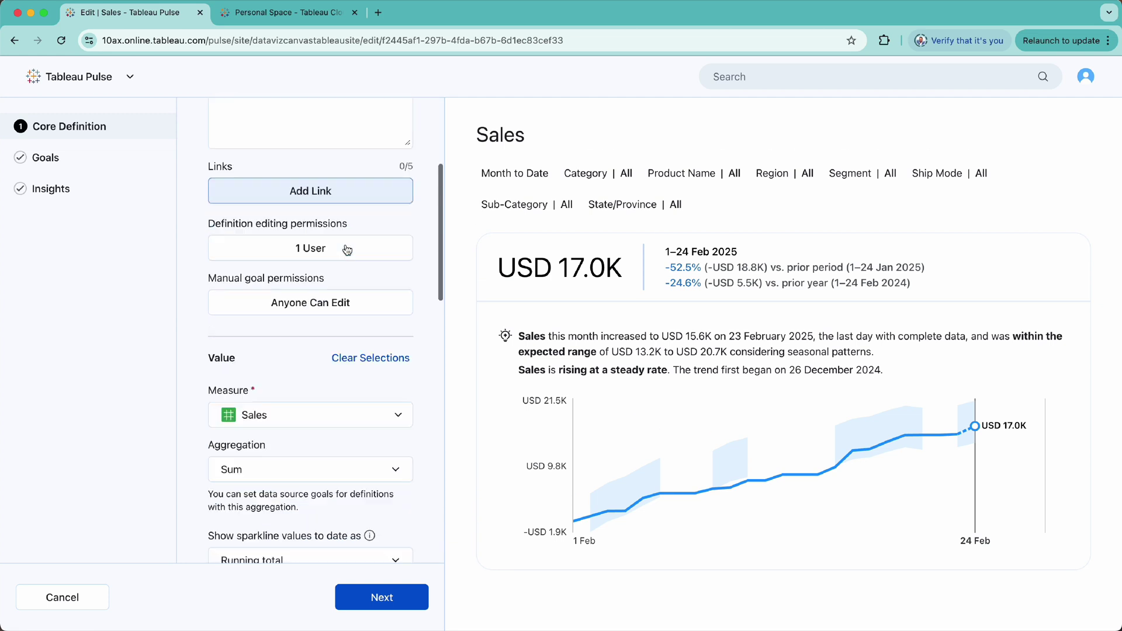
scroll(346, 249, "down", 2)
scroll(311, 341, "down", 3)
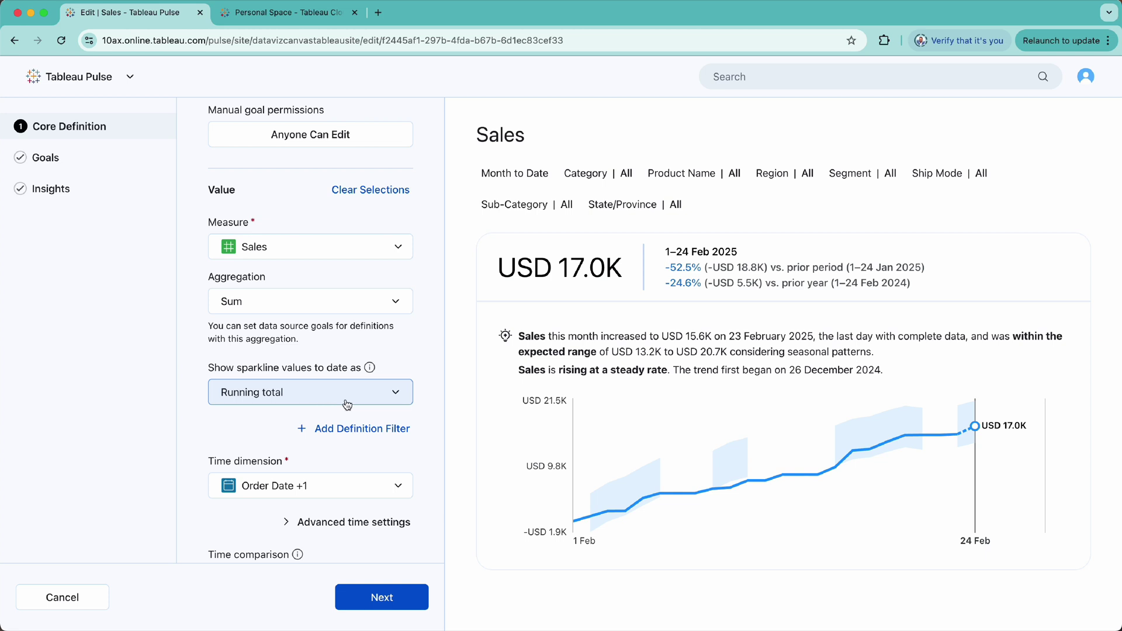
scroll(374, 403, "down", 6)
scroll(375, 403, "down", 5)
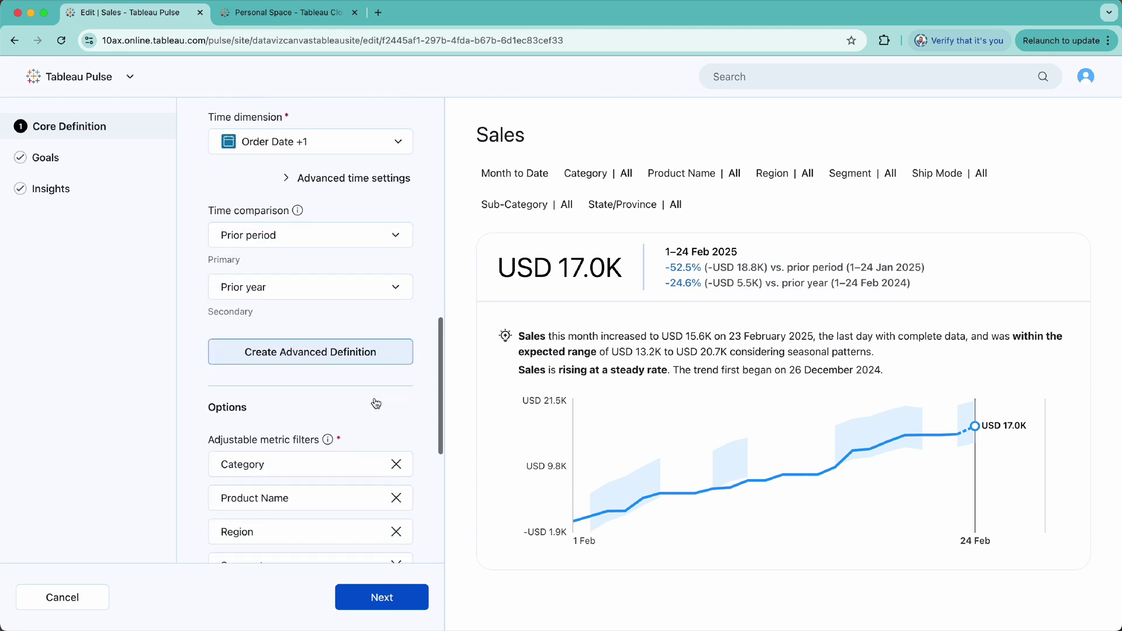
scroll(356, 381, "down", 1)
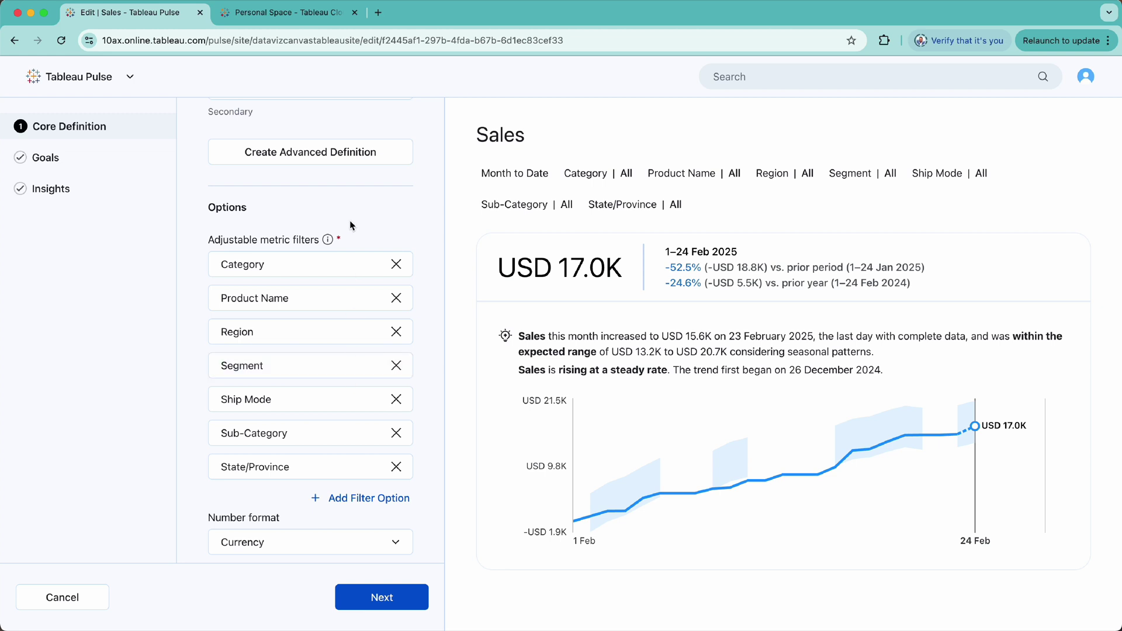
Step: On the Goals step, choose Sales Goal by month as the data-source goal measure
left_click(73, 166)
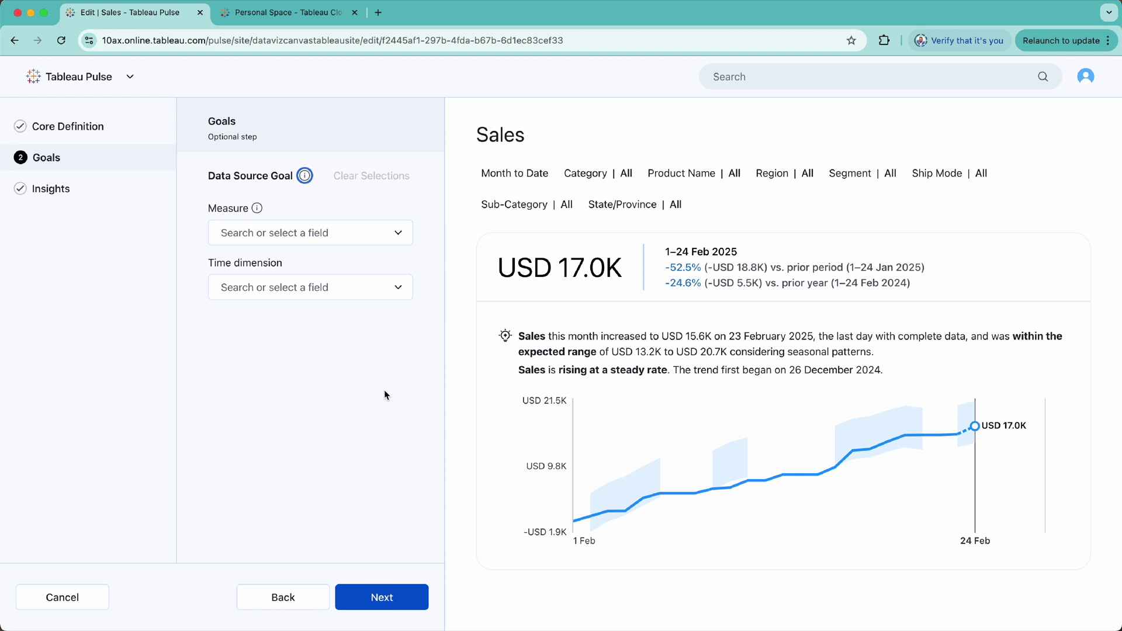
left_click(398, 233)
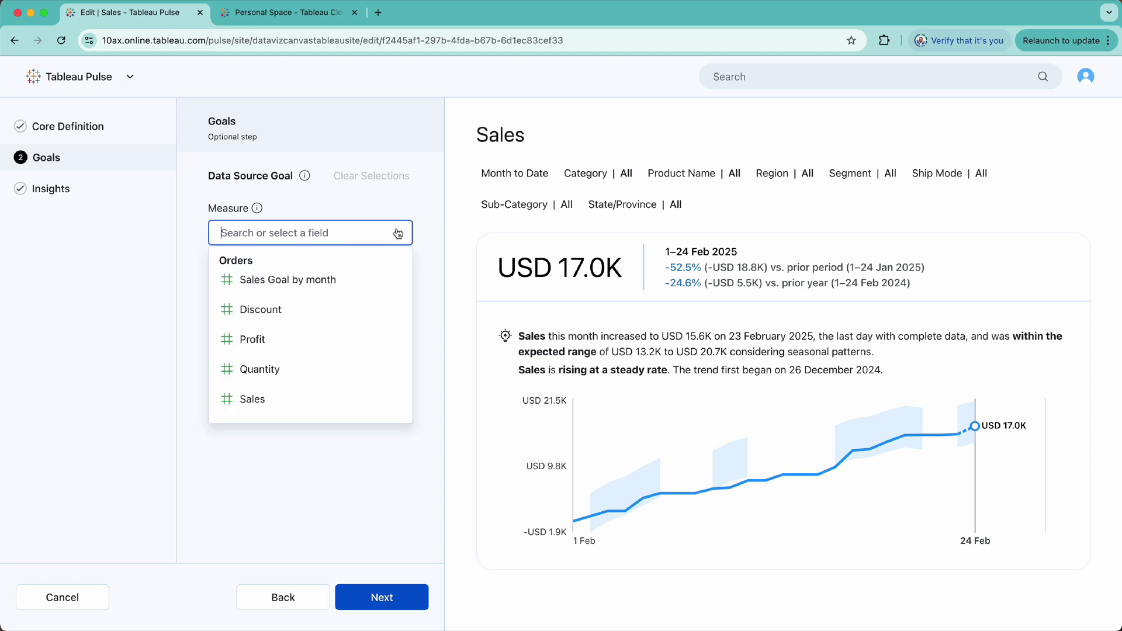
left_click(335, 286)
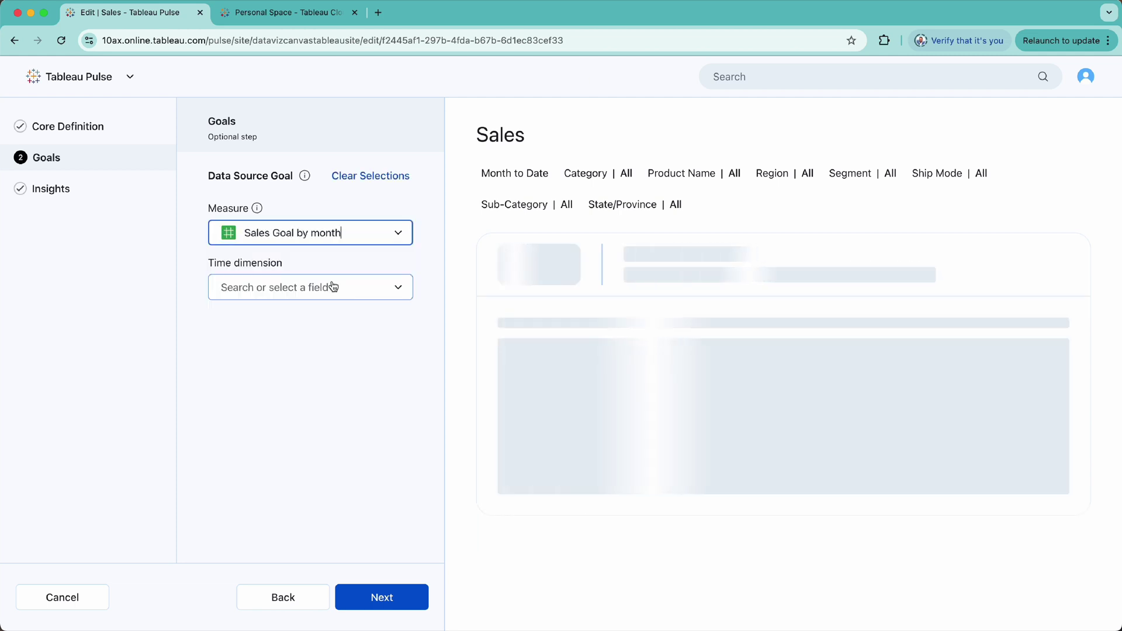
left_click(376, 281)
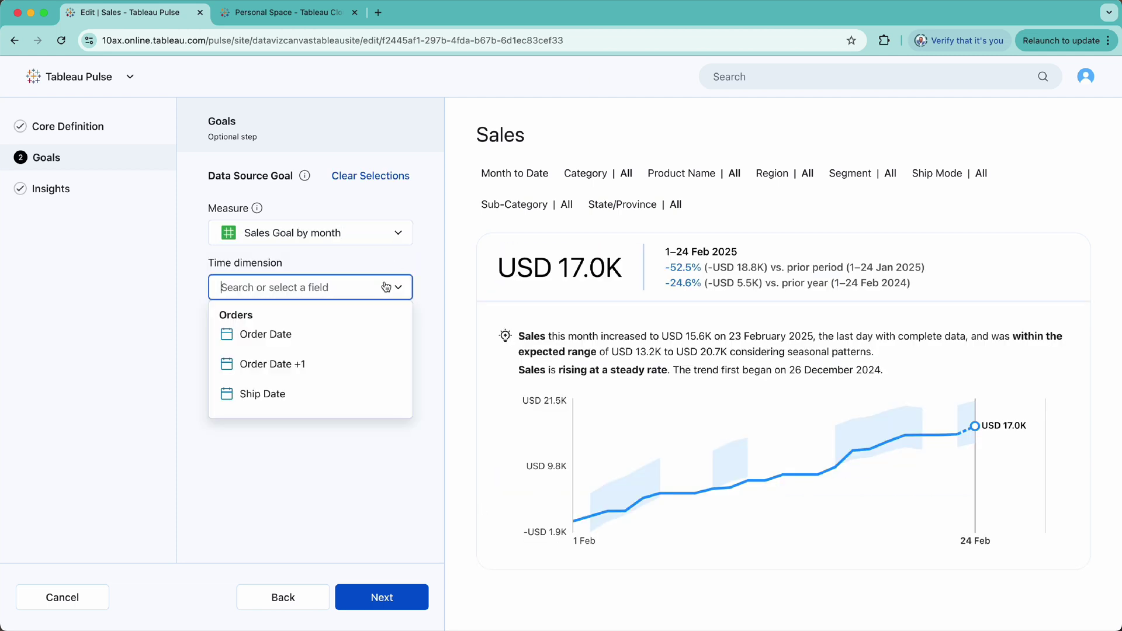
Step: Set Order Date +1 as the goal's time dimension and inspect its calculation in Tableau Desktop
left_click(305, 364)
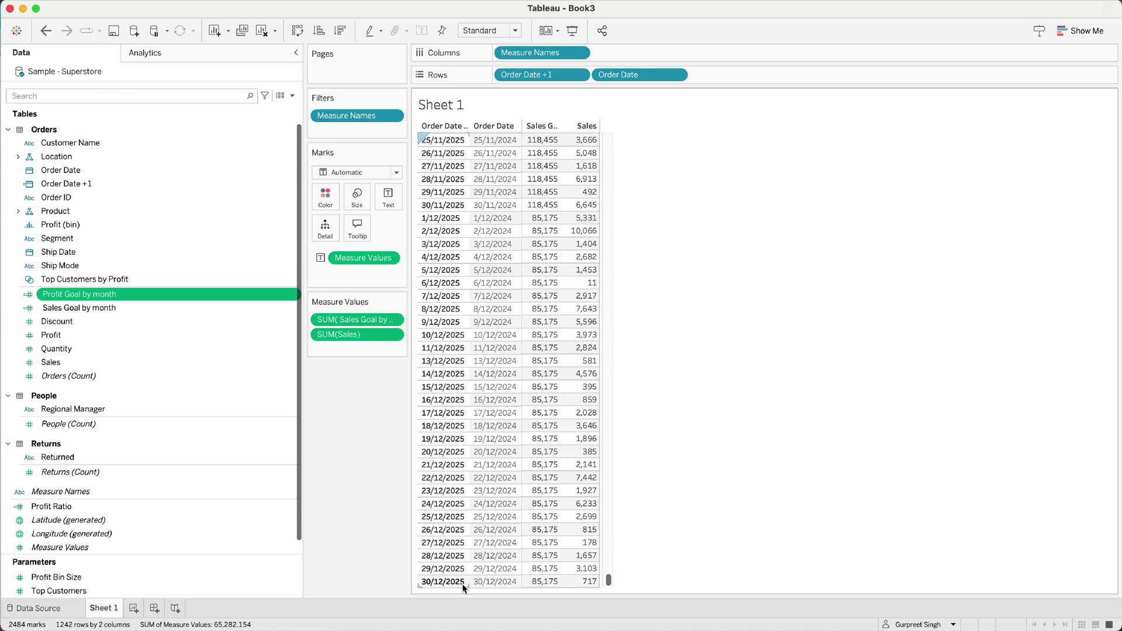
right_click(104, 188)
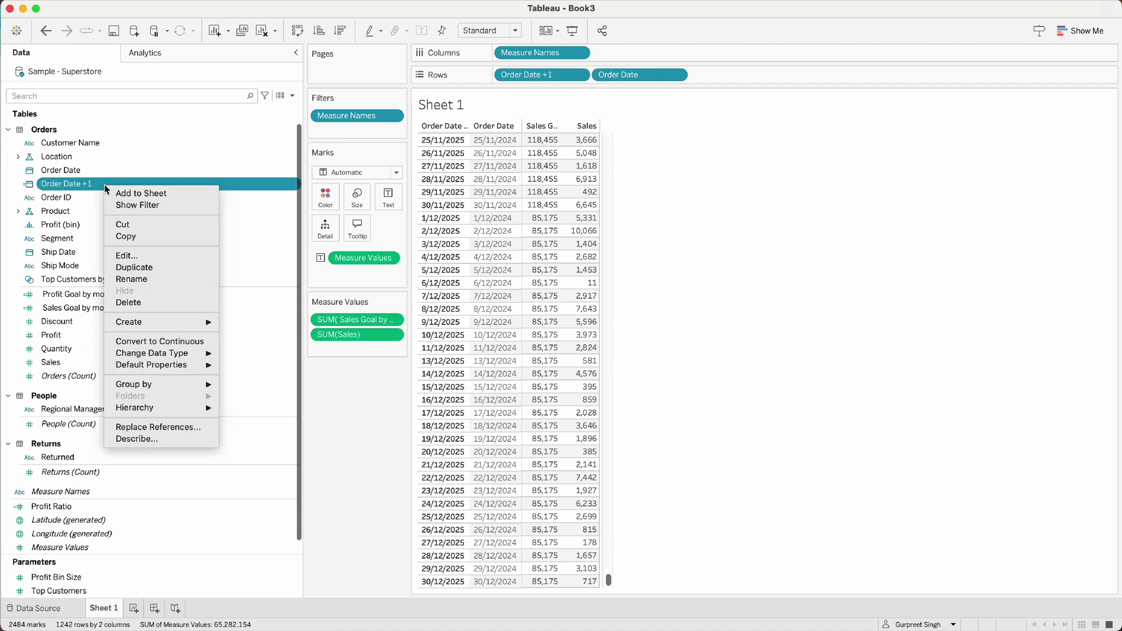
left_click(126, 251)
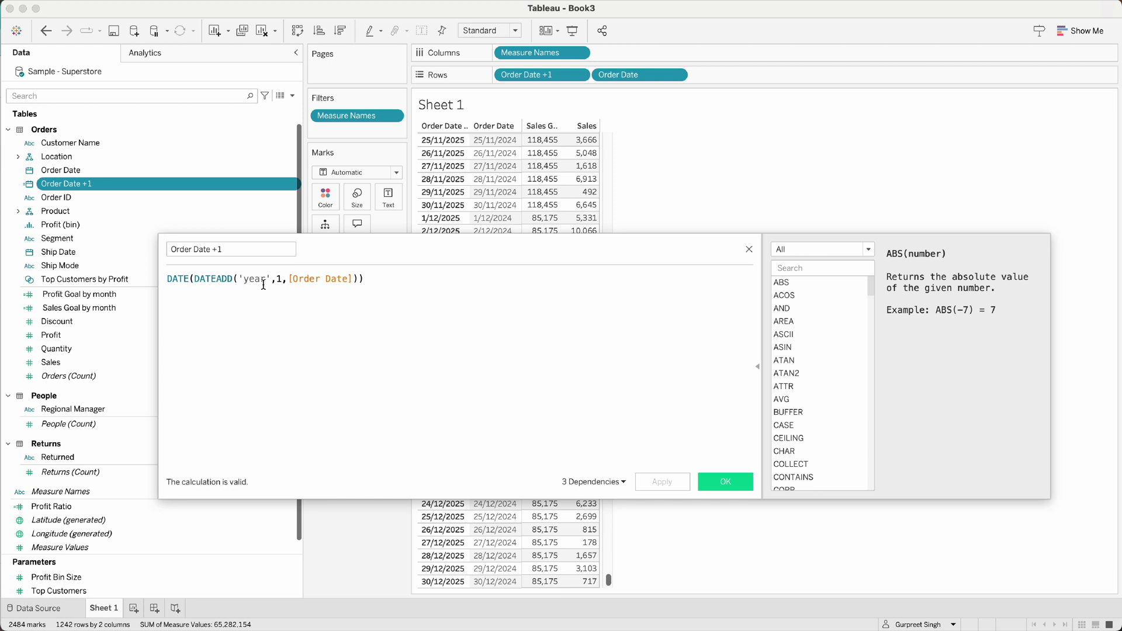
left_click(750, 250)
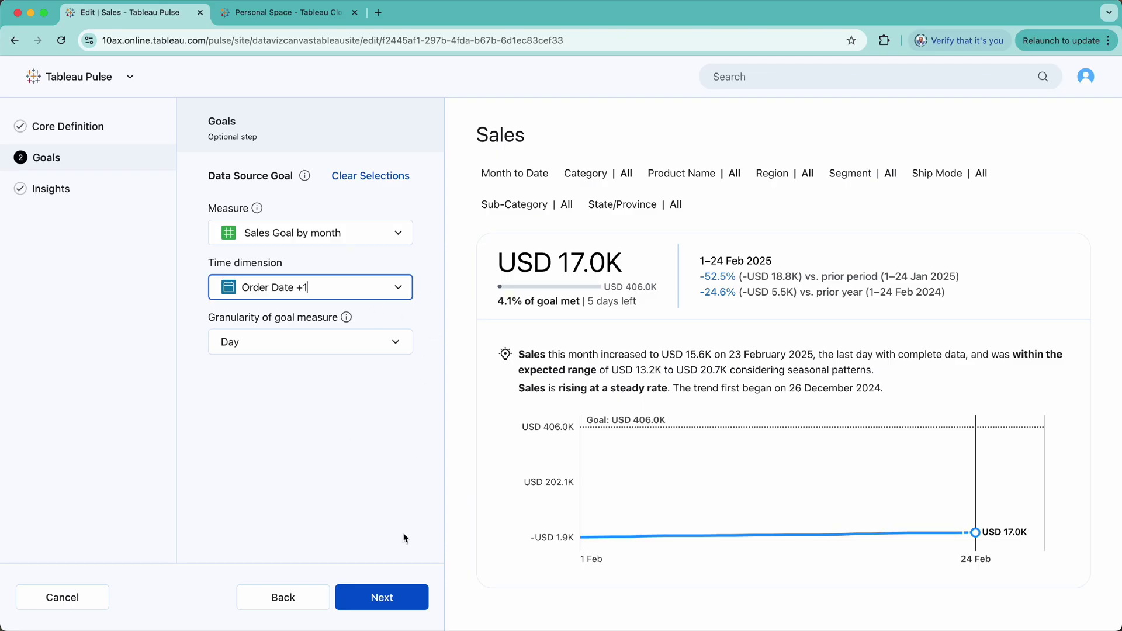
Step: Advance to Insights and save the Sales definition, confirming in the Save Definition dialog
left_click(391, 596)
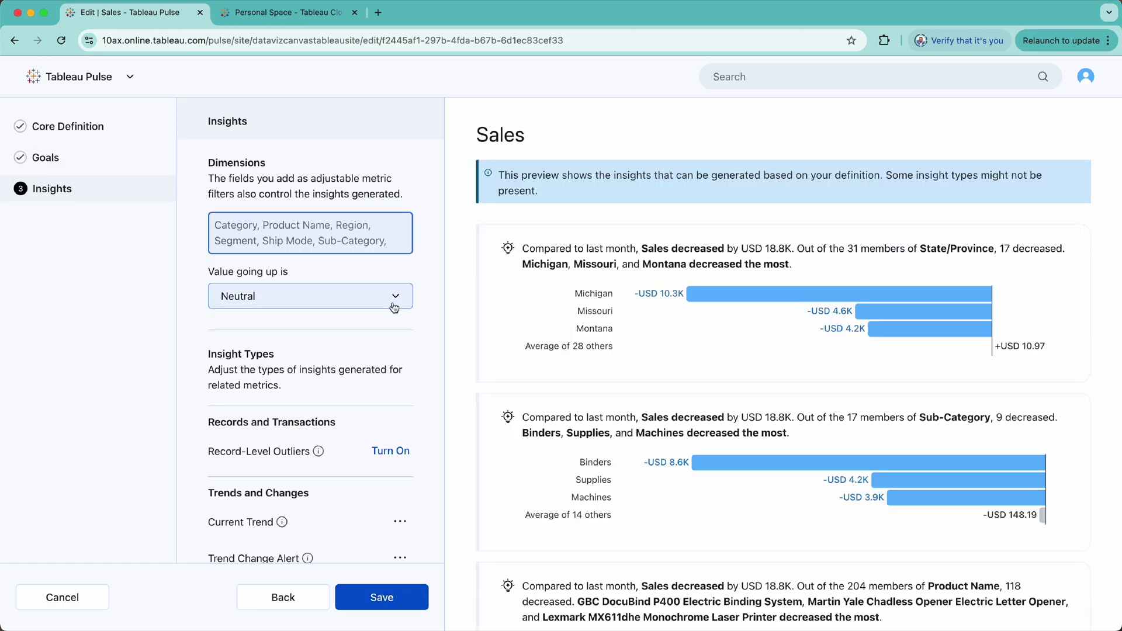
scroll(430, 366, "down", 5)
scroll(429, 366, "down", 3)
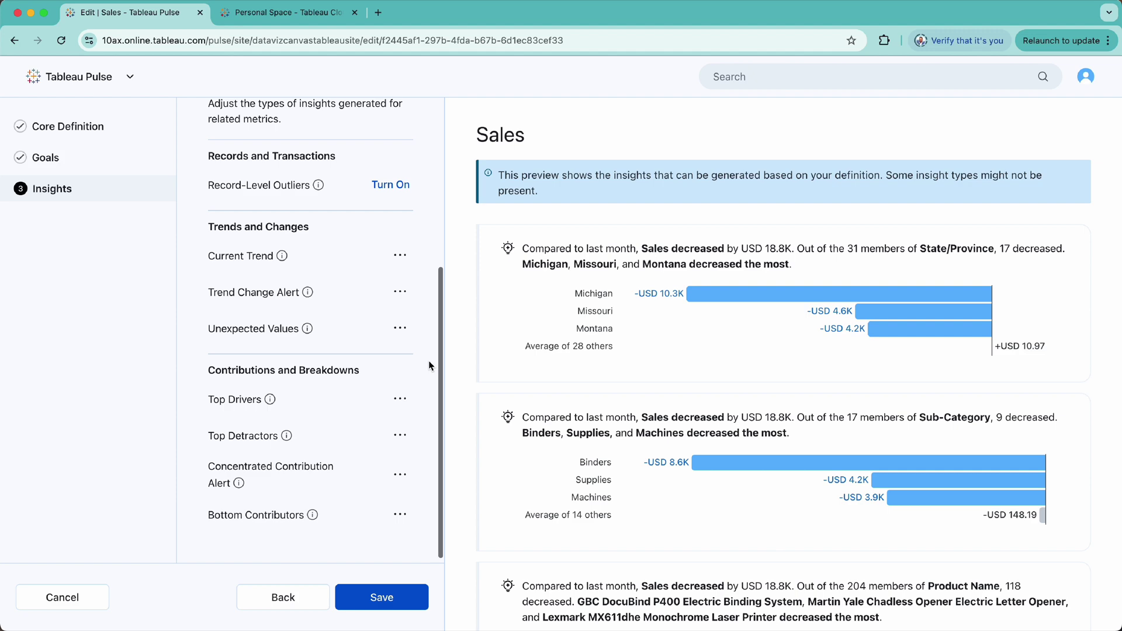
left_click(385, 598)
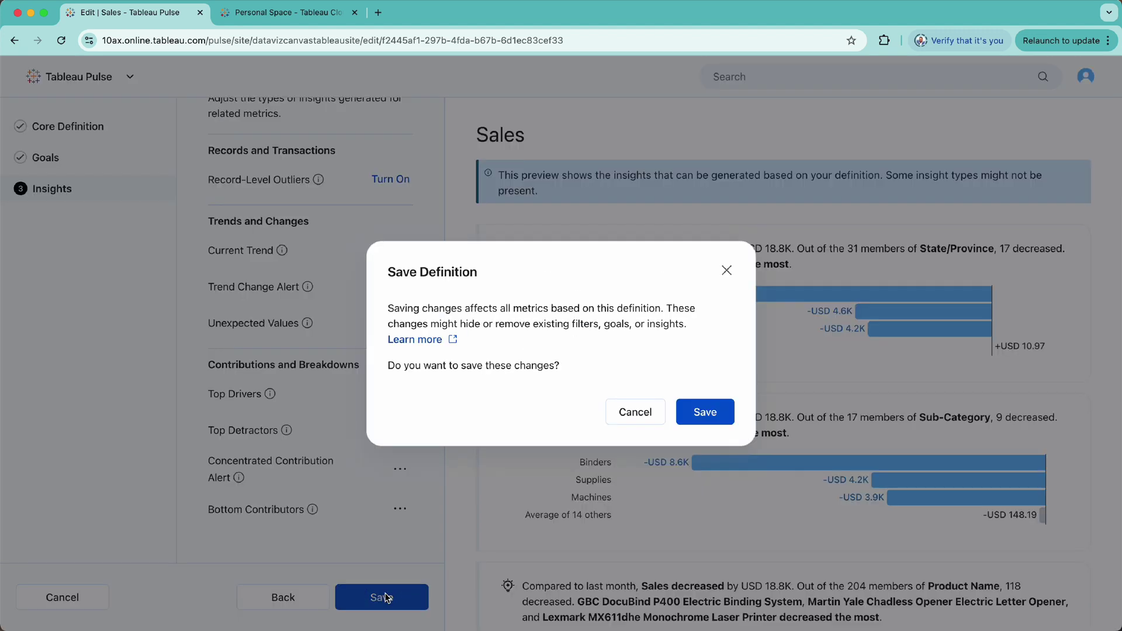
left_click(689, 414)
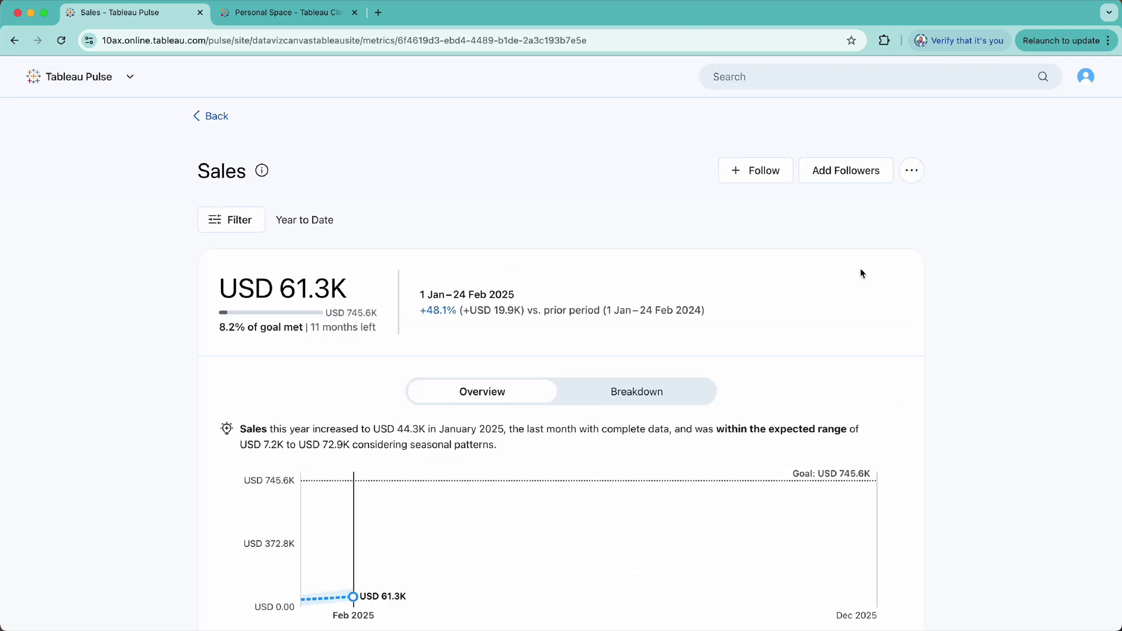
scroll(860, 269, "down", 3)
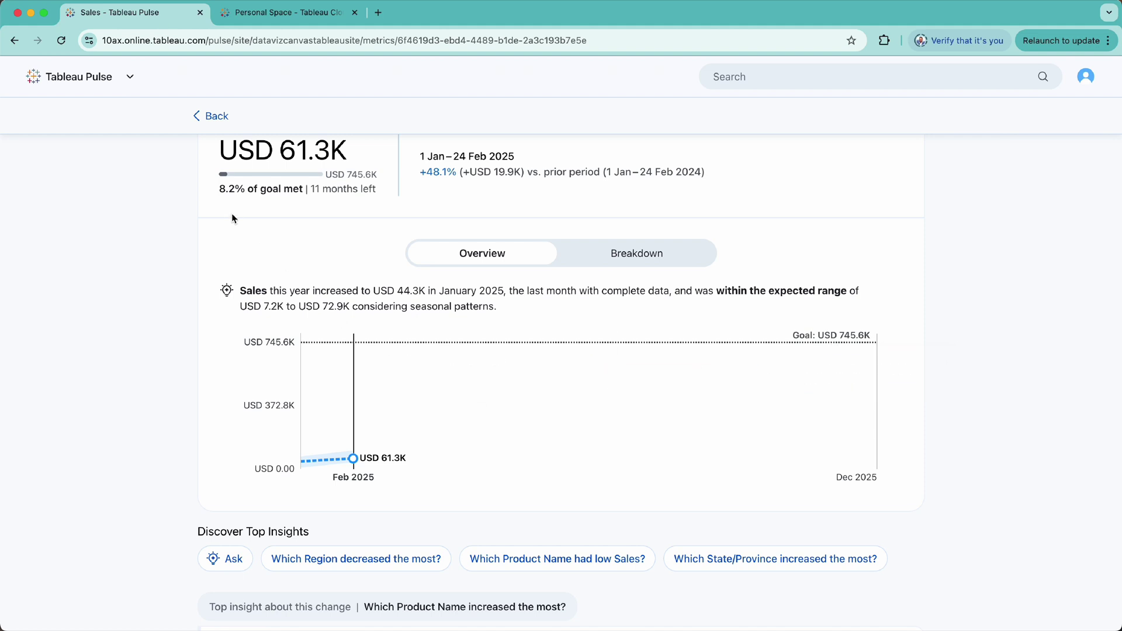
scroll(233, 214, "up", 1)
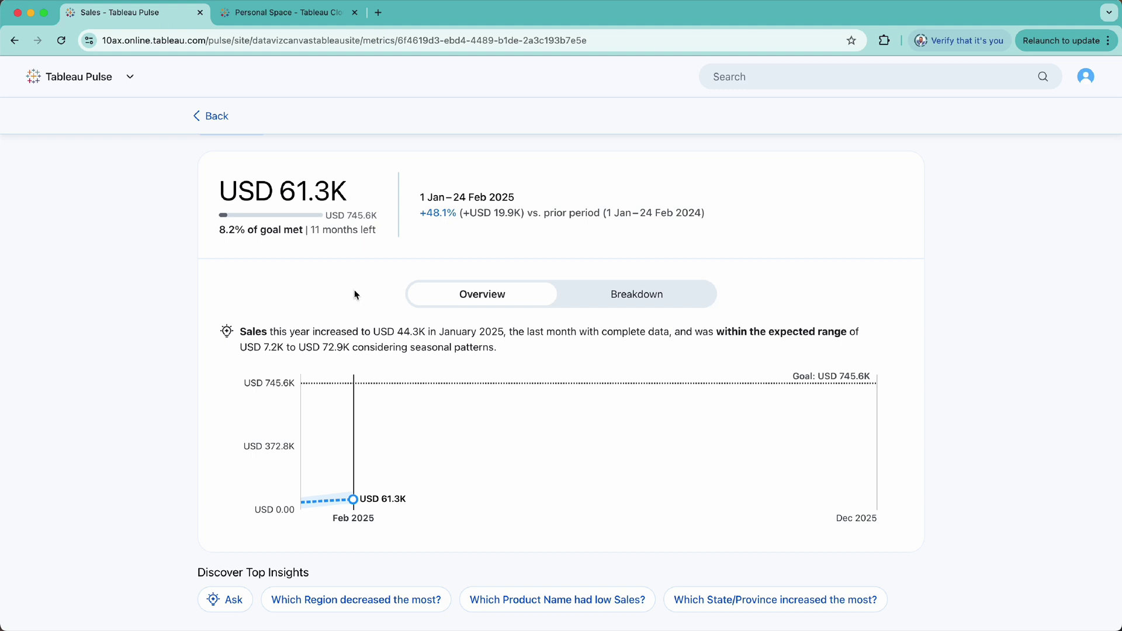
scroll(348, 287, "up", 3)
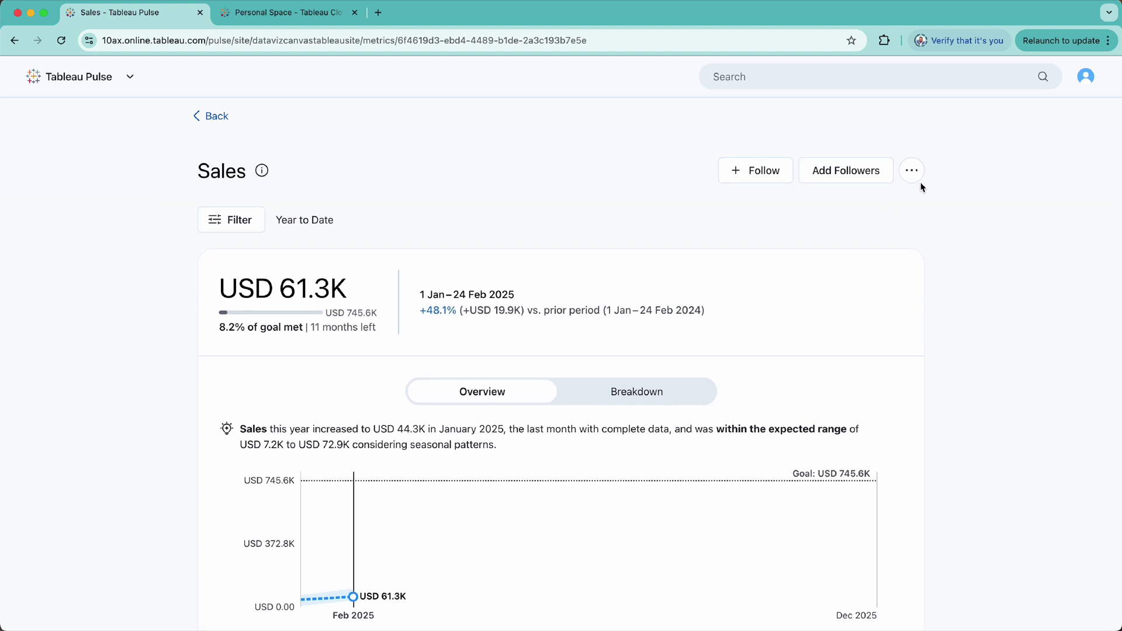
Step: Set a manual yearly goal of 500k for all followers on Year to Date Sales
left_click(912, 170)
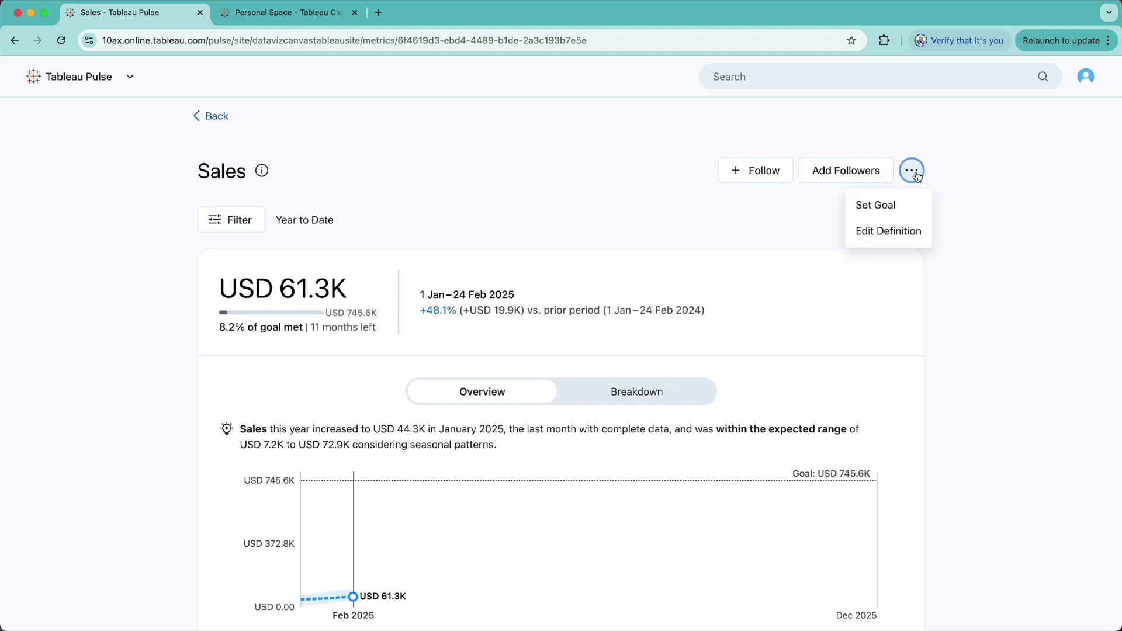
left_click(891, 206)
left_click(534, 353)
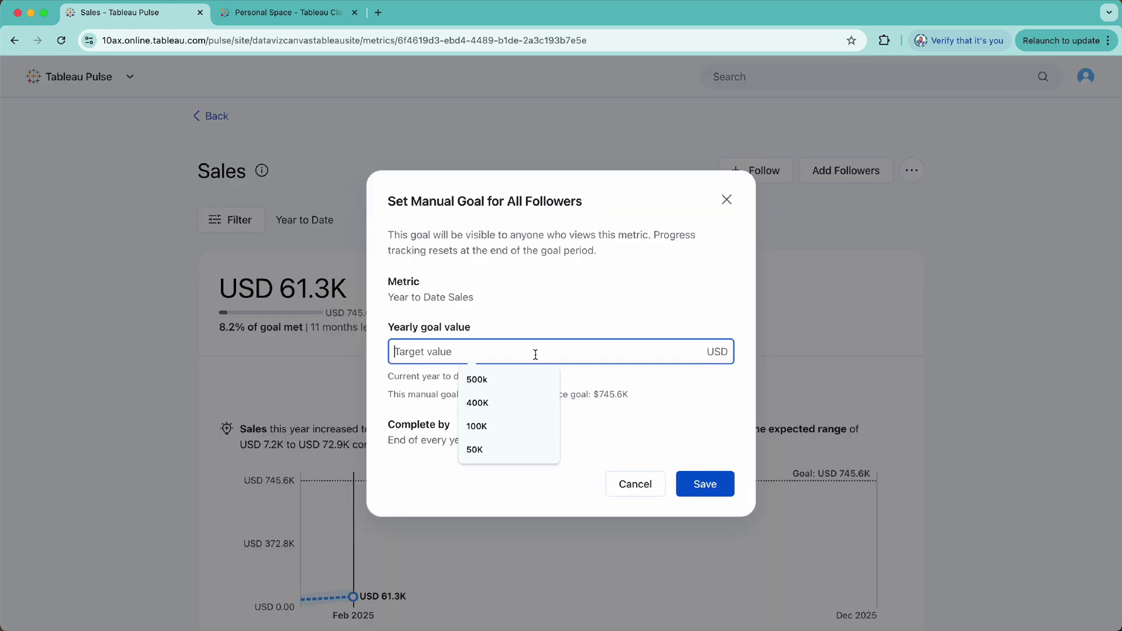
left_click(500, 380)
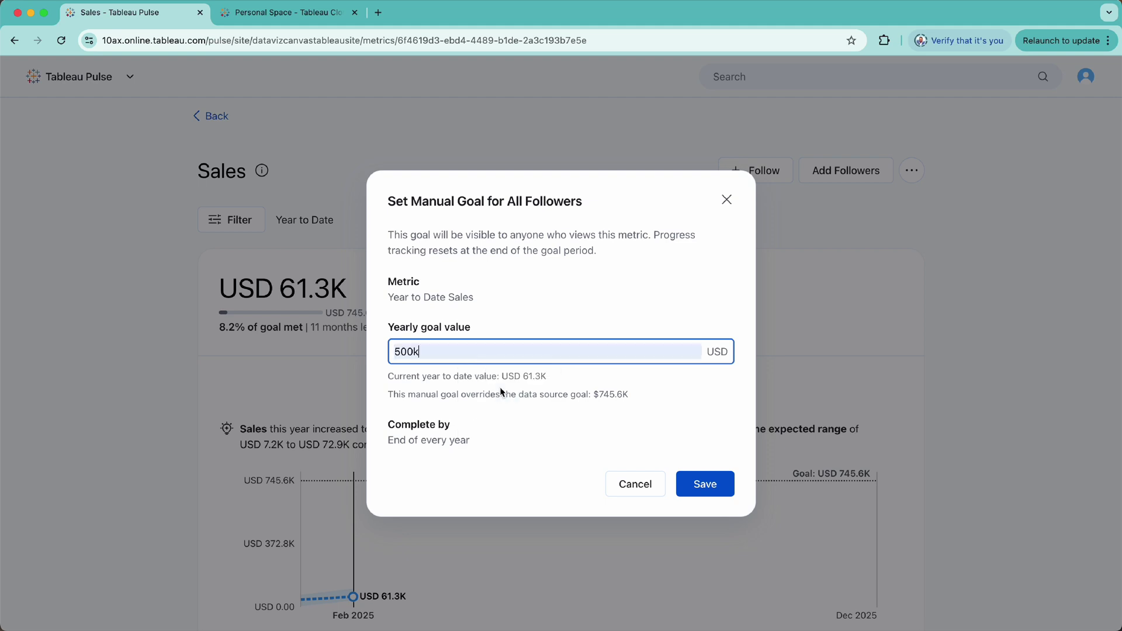
left_click(550, 184)
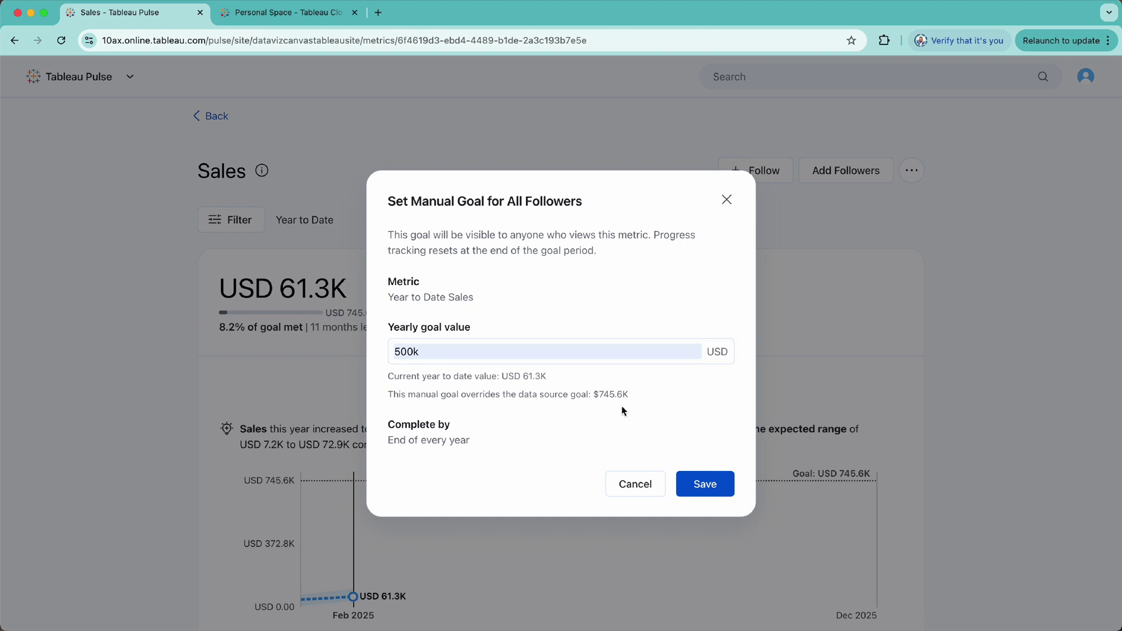
left_click(682, 484)
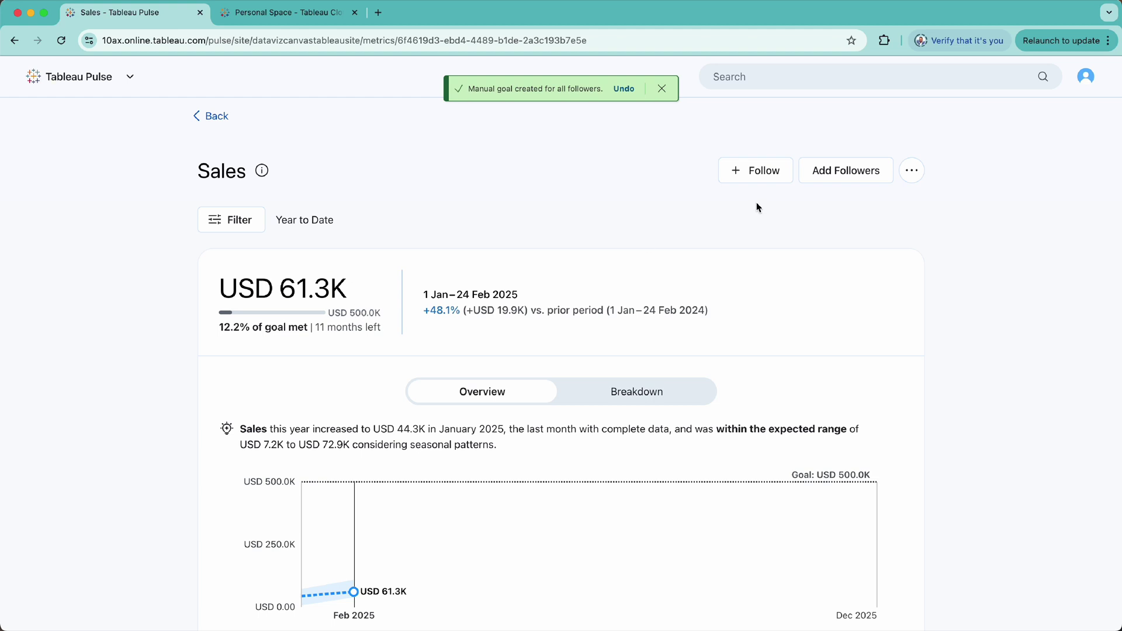
Step: Delete the Year to Date Sales manual goal, restoring the USD 745.6K data-source goal
left_click(918, 168)
left_click(890, 205)
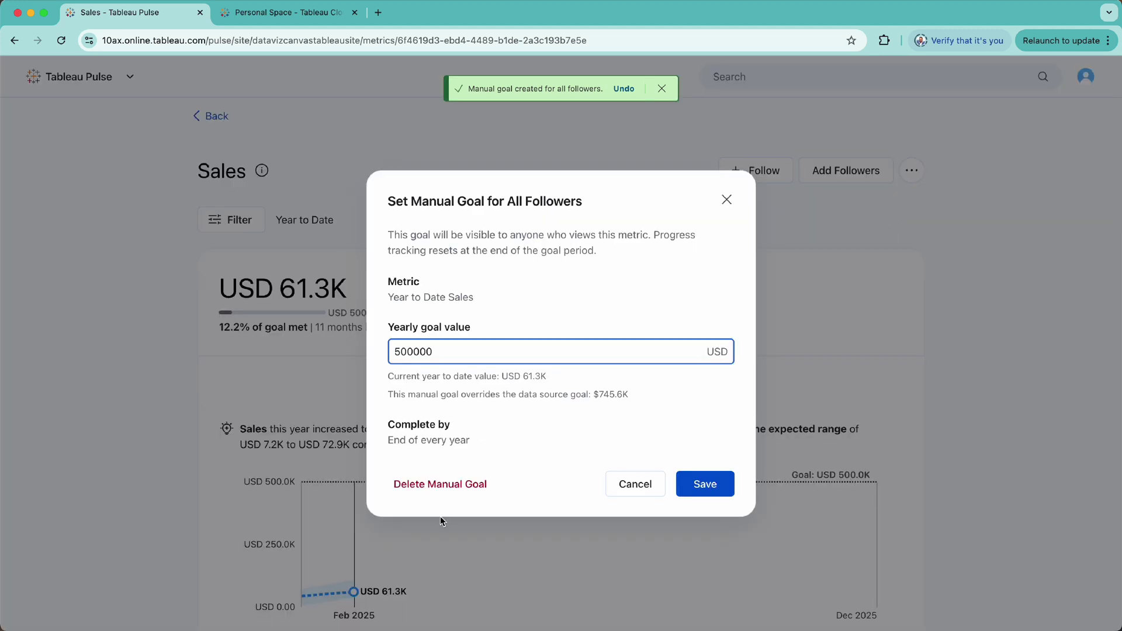
left_click(421, 483)
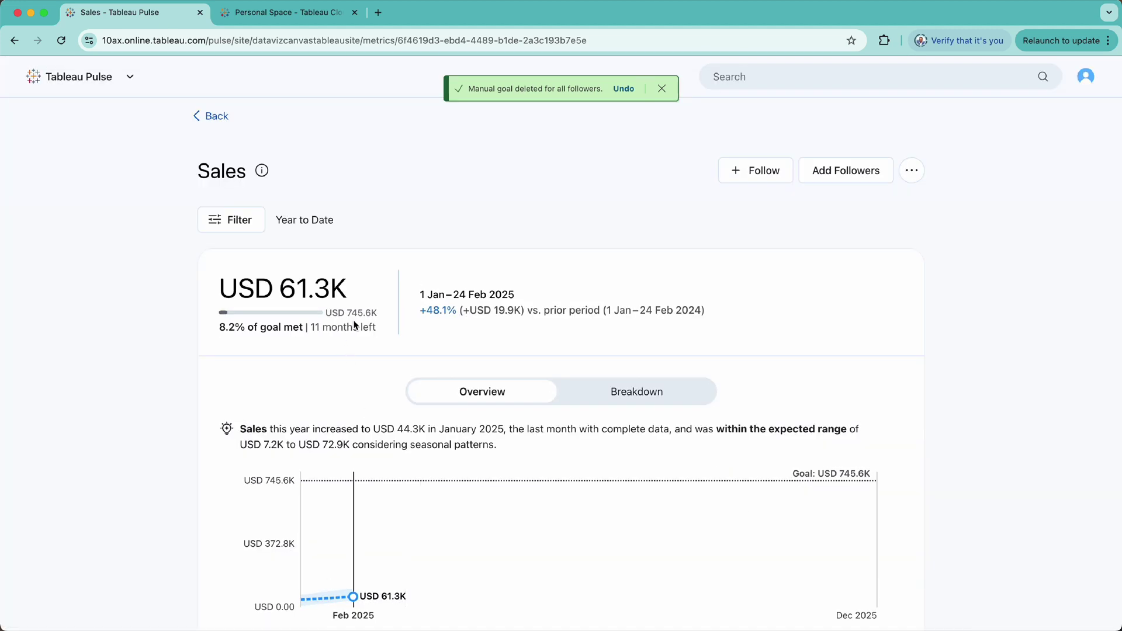